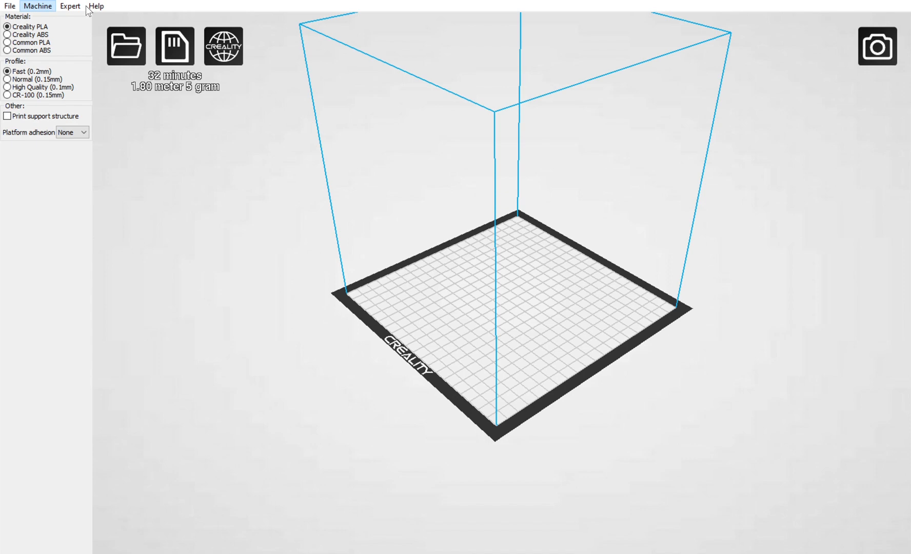
Choose Creality PLA as the material and, after trying the High Quality and Normal profiles, select Fast (0.2mm).
click(354, 139)
mouse_move(530, 203)
right_down()
mouse_move(531, 181)
mouse_move(524, 198)
right_up()
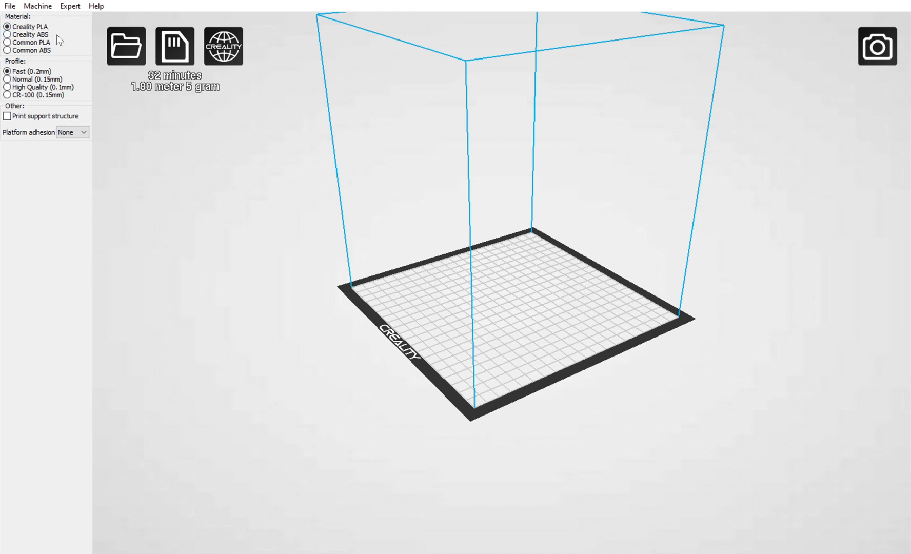
click(7, 26)
click(8, 87)
click(7, 79)
click(7, 71)
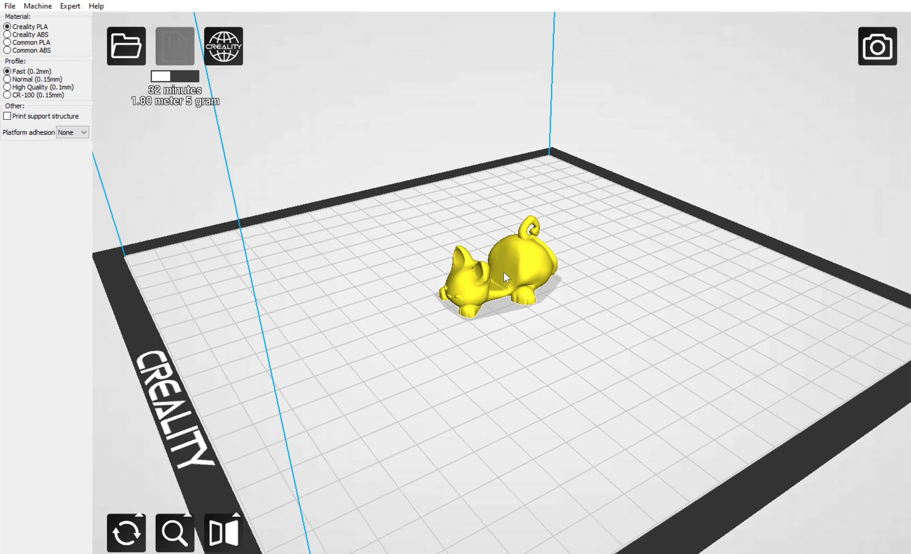
Move the cat model off the plate's centre and arrange the wrench and the cat side by side without overlapping.
drag(503, 272, 377, 264)
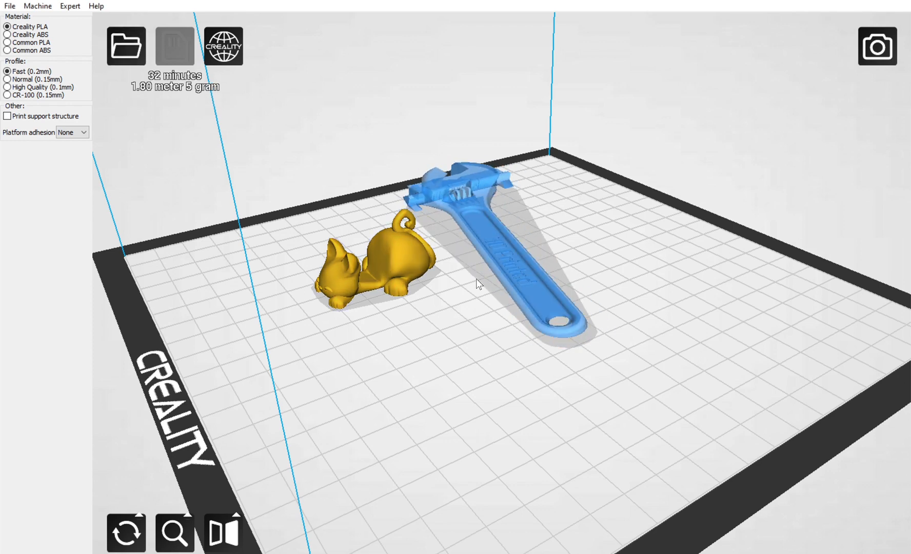
drag(477, 216, 538, 249)
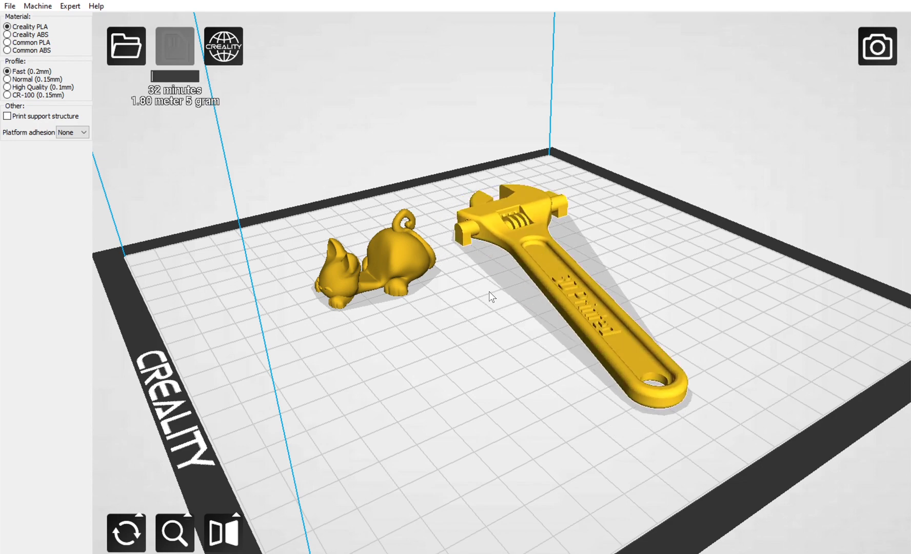
mouse_move(491, 297)
right_down()
mouse_move(452, 286)
mouse_move(435, 326)
mouse_move(437, 311)
mouse_move(474, 285)
mouse_move(507, 305)
right_up()
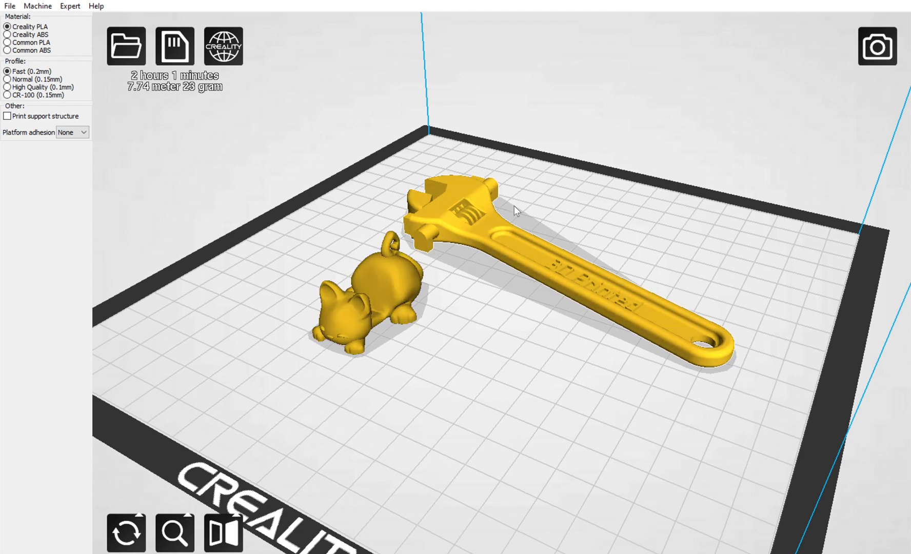
drag(390, 281, 461, 310)
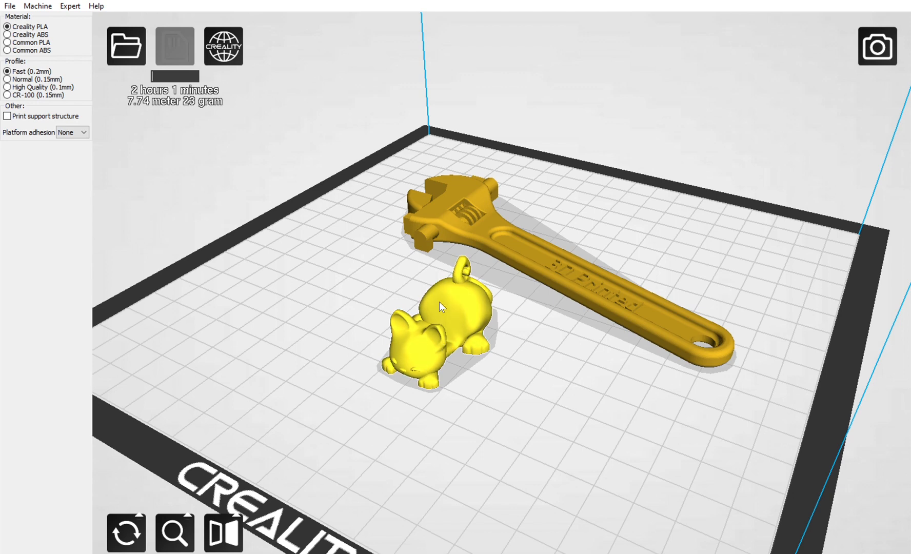
Rotate the cat model by 90° to stand it head-down, and turn it over again so it stands on its rear end.
click(128, 534)
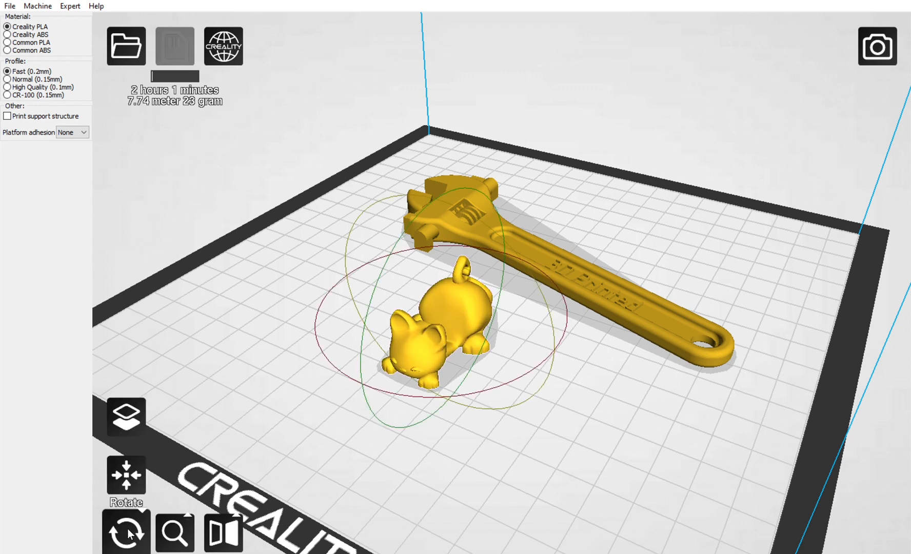
drag(386, 254, 411, 382)
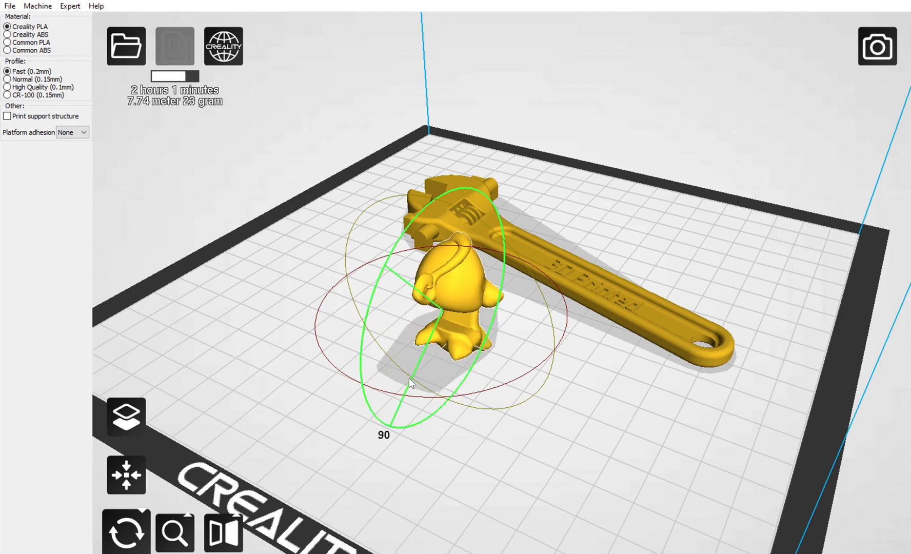
scroll(373, 306, up, 3)
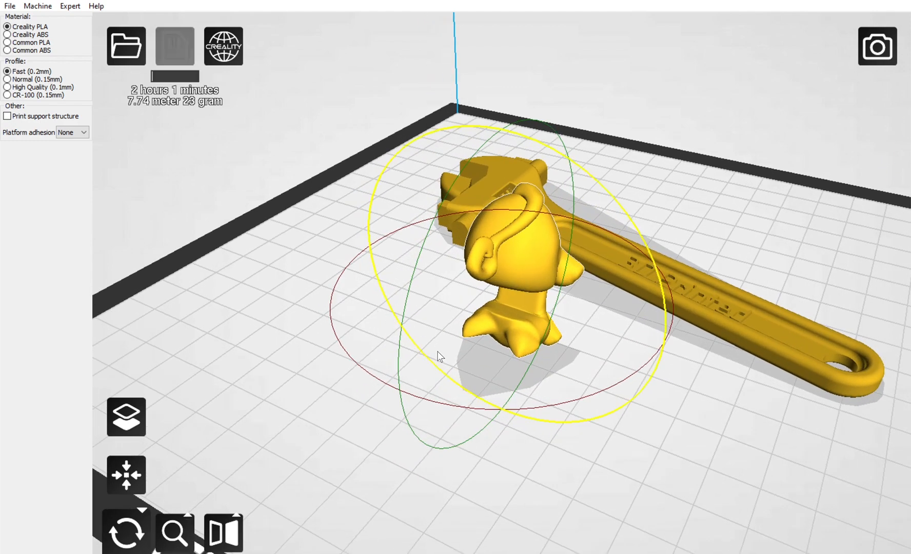
mouse_move(568, 412)
mouse_down()
mouse_move(486, 381)
mouse_move(571, 407)
mouse_up()
drag(406, 402, 515, 111)
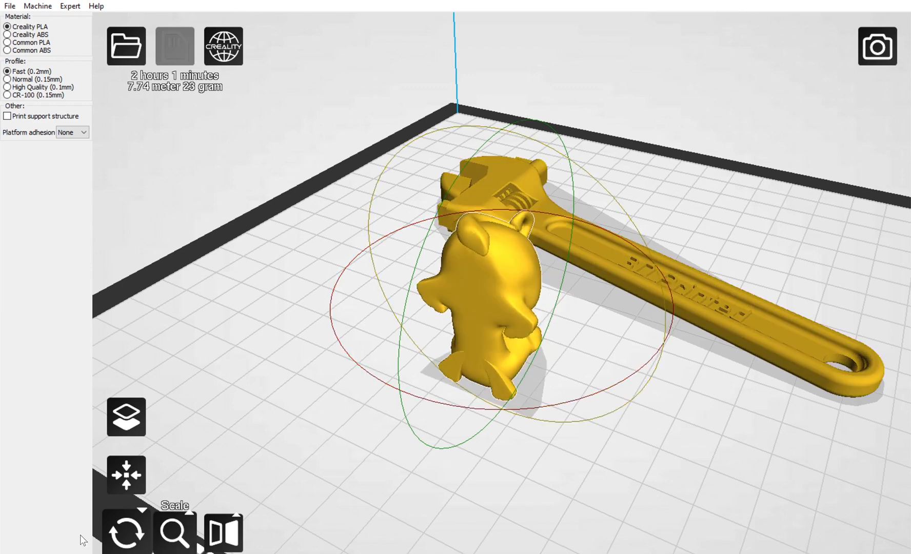
Reset the cat model's rotation to its original orientation.
click(126, 468)
click(127, 518)
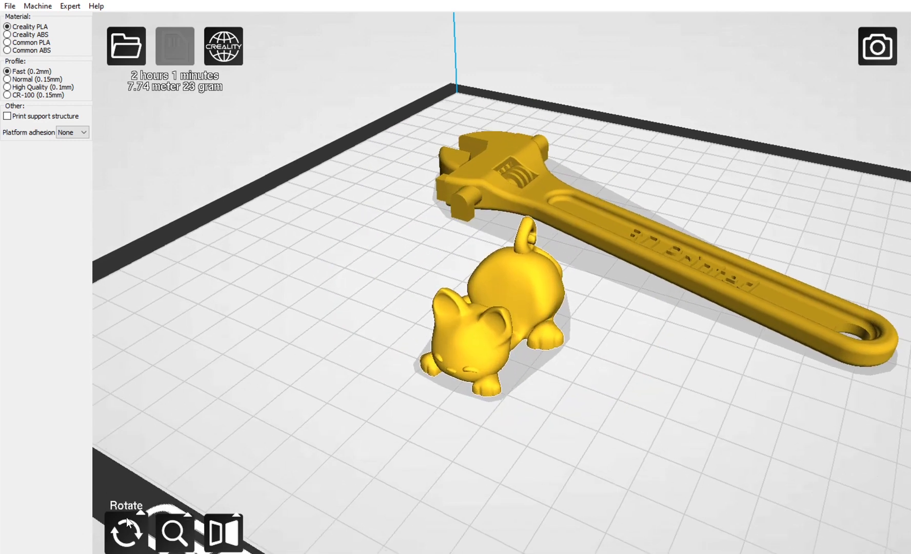
click(121, 515)
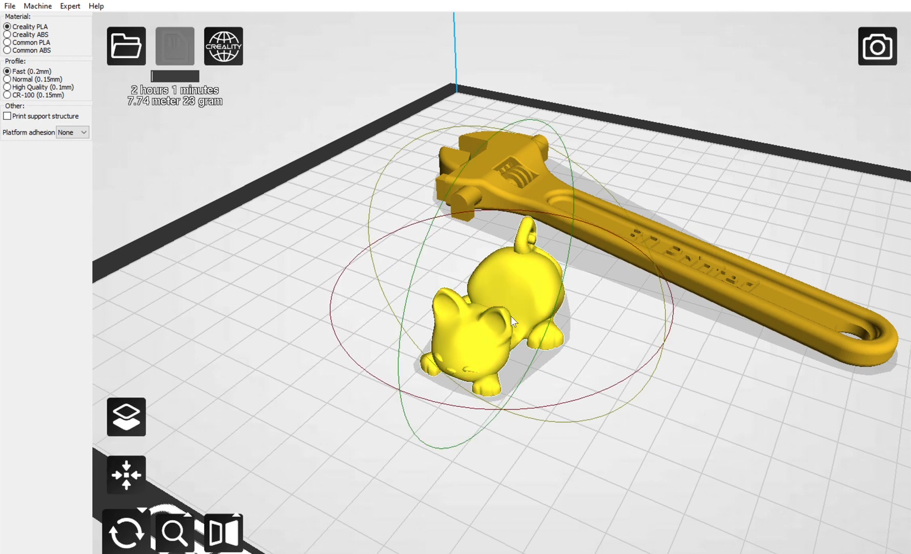
mouse_move(542, 420)
mouse_down()
mouse_move(498, 420)
mouse_move(539, 416)
mouse_up()
Select the wrench and scale it uniformly to a factor of 0.5.
click(708, 263)
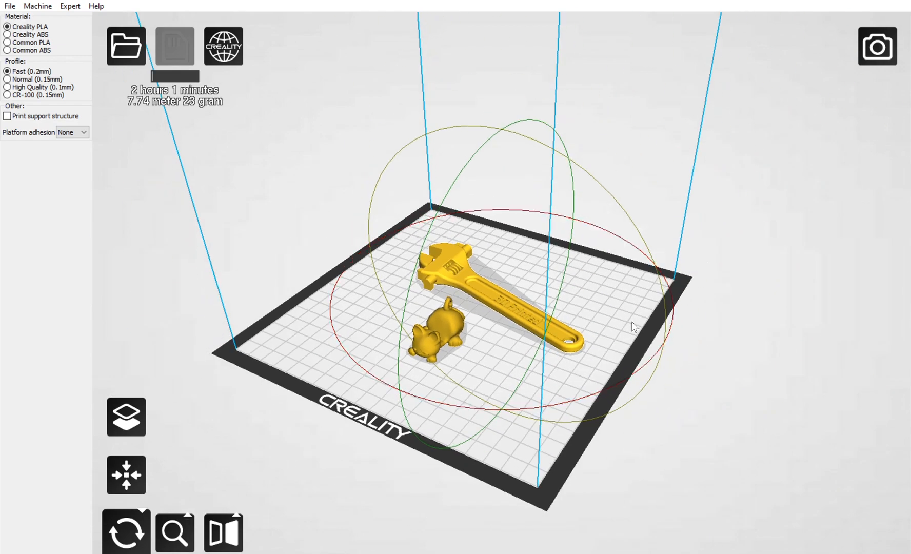
click(174, 532)
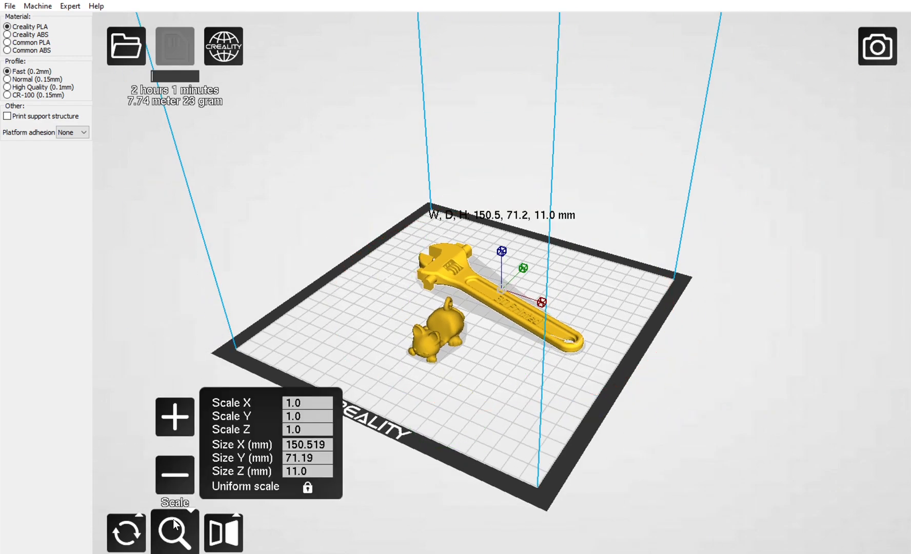
click(306, 415)
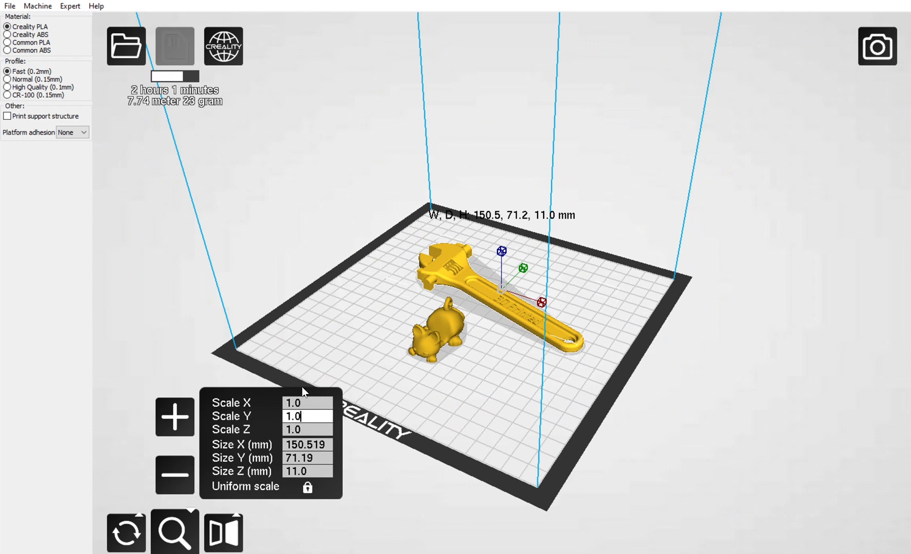
click(304, 403)
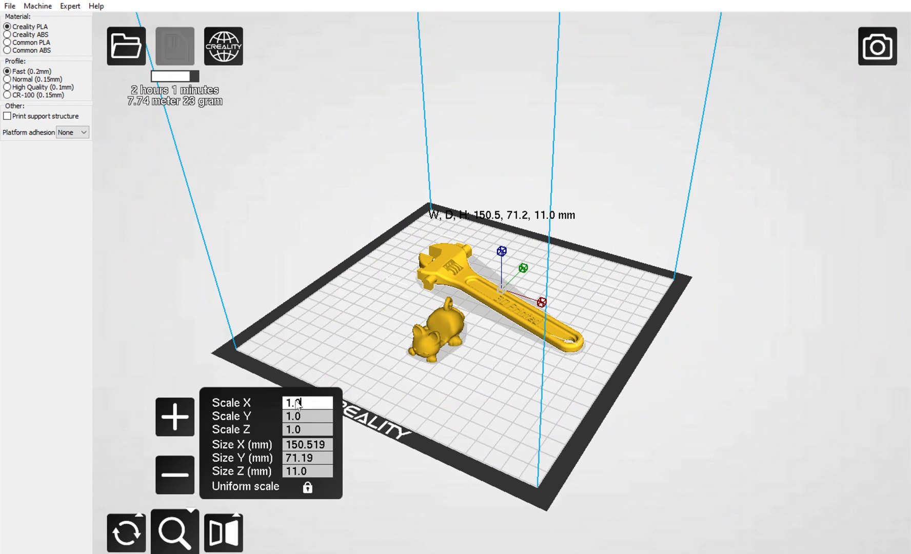
click(312, 411)
click(309, 399)
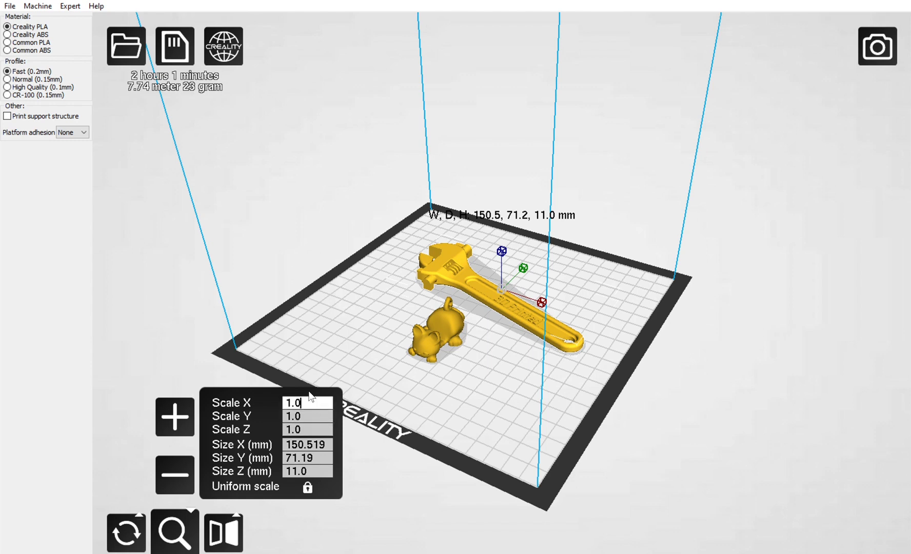
key(BackSpace)
key(BackSpace)
key(BackSpace)
text(0.5)
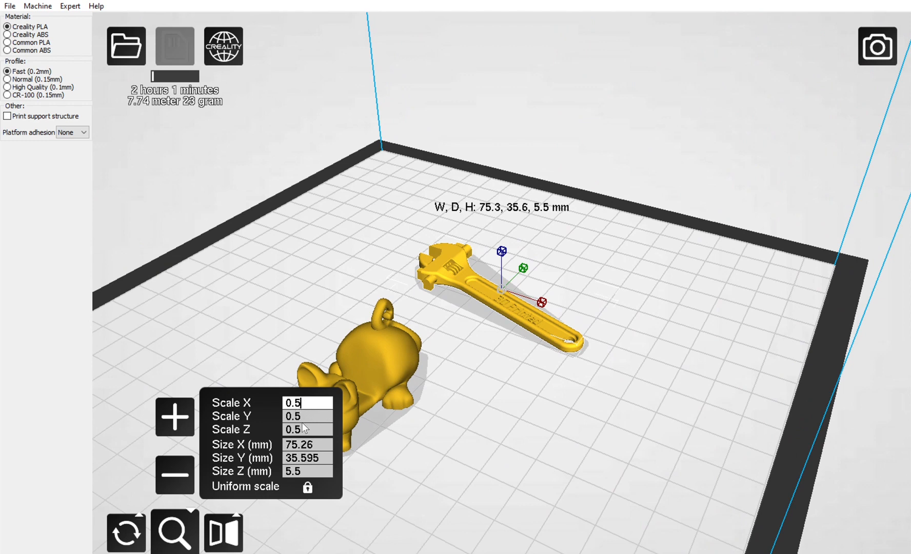
Resize the wrench uniformly to an X size of 30 mm.
click(317, 436)
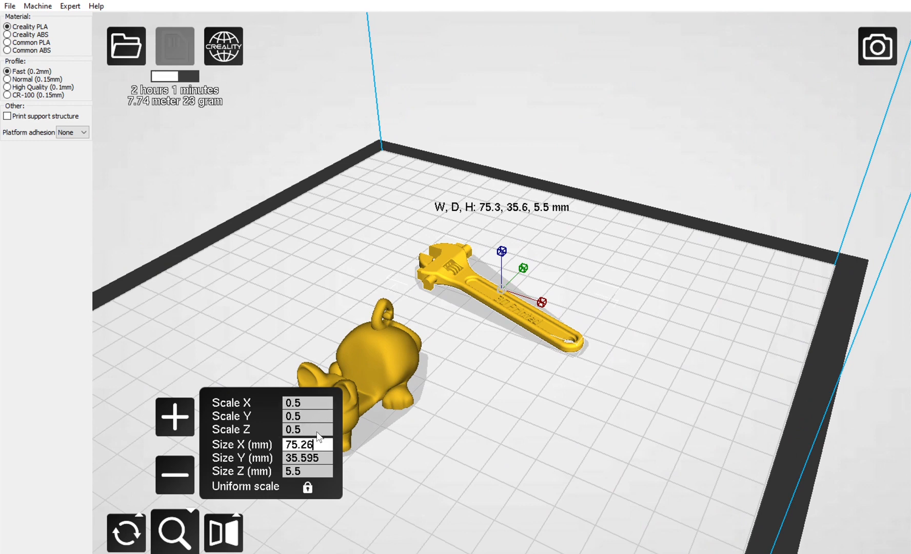
key(BackSpace)
key(BackSpace)
key(BackSpace)
key(BackSpace)
key(BackSpace)
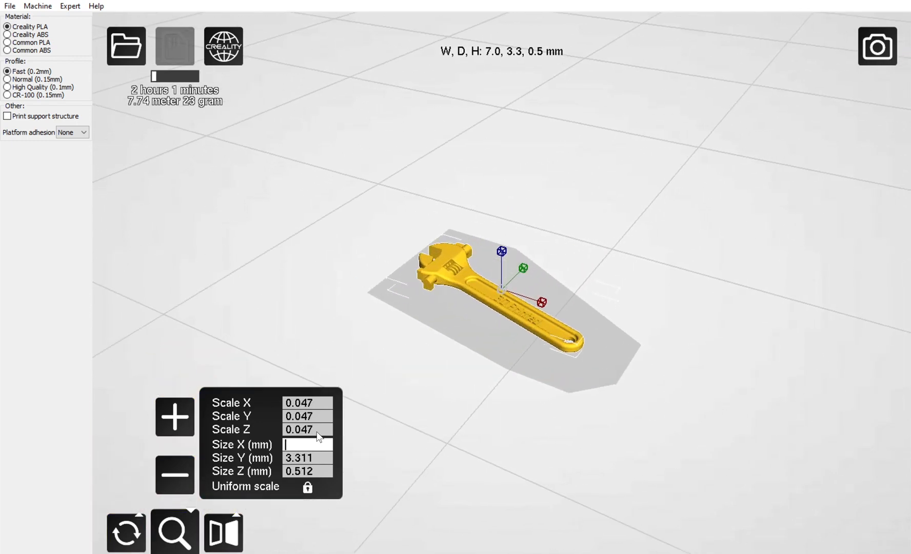
text(30)
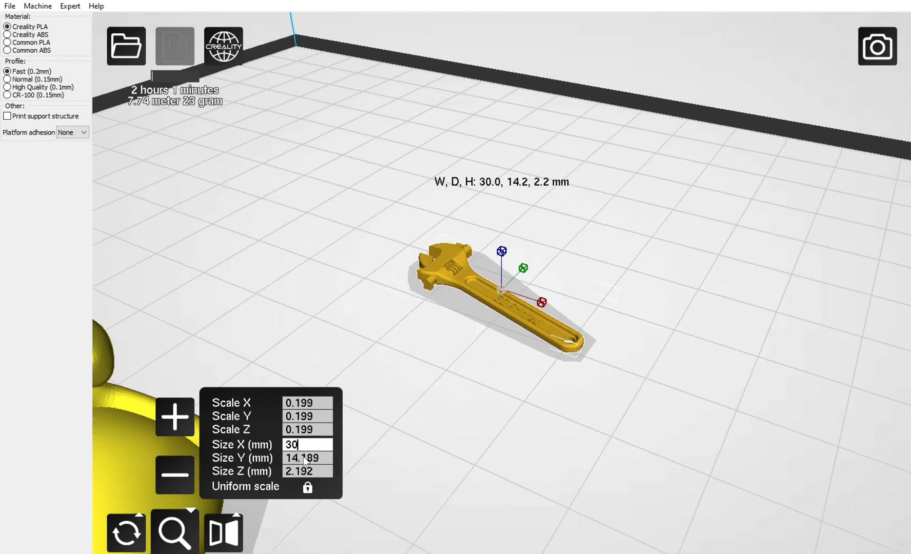
Unlock uniform scaling and set only the wrench's X size to 50 mm.
click(309, 483)
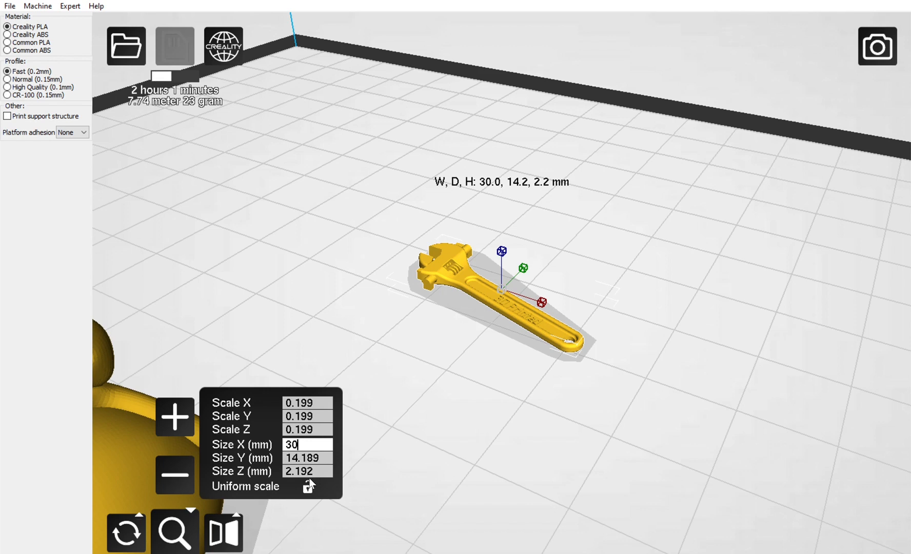
key(BackSpace)
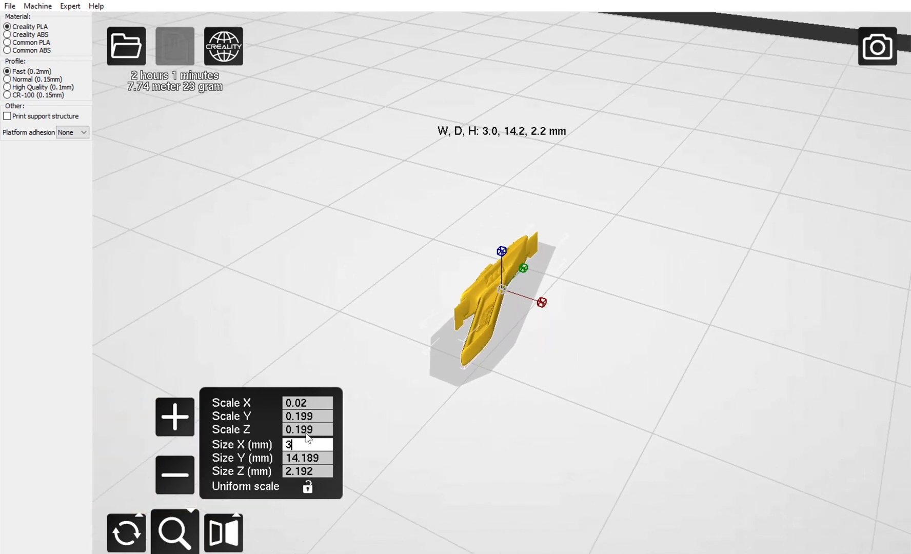
key(BackSpace)
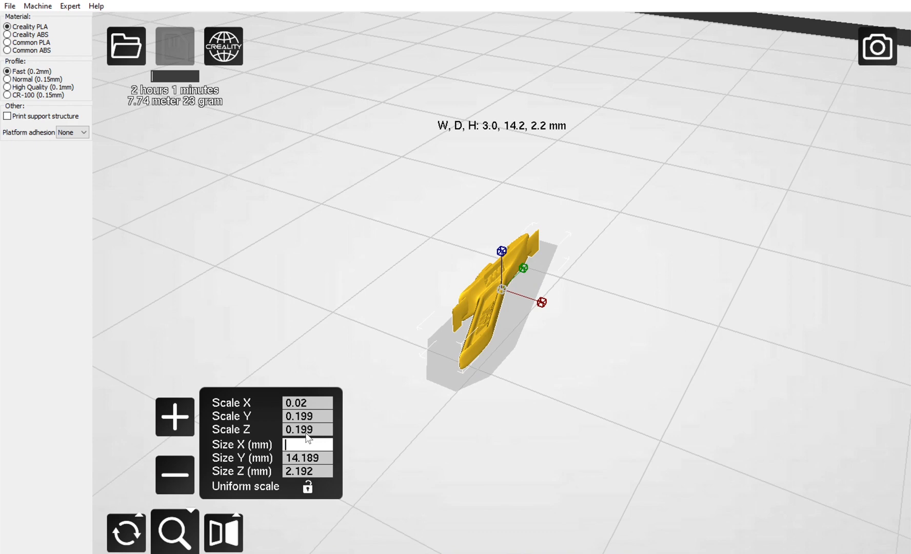
text(50)
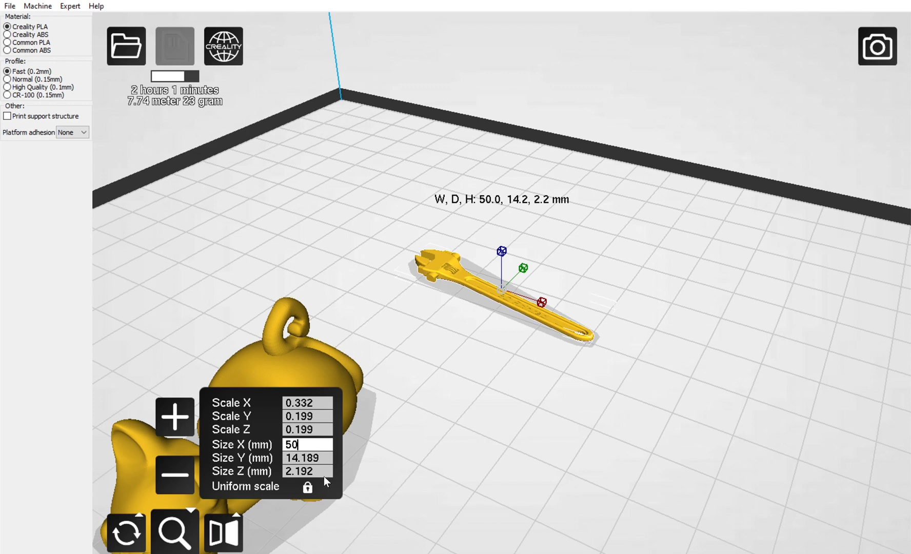
Try mirroring the wrench along the Y, Z and X axes, reversing the flips.
click(213, 511)
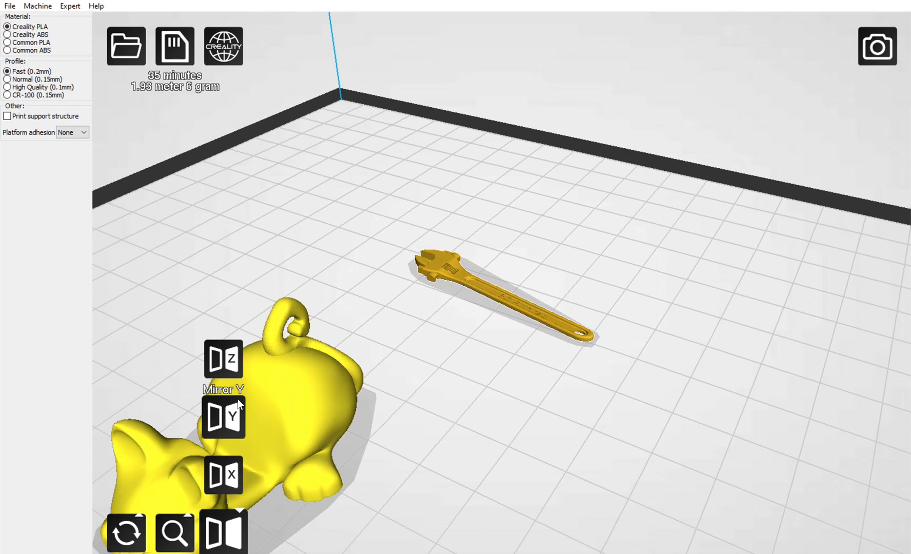
click(222, 417)
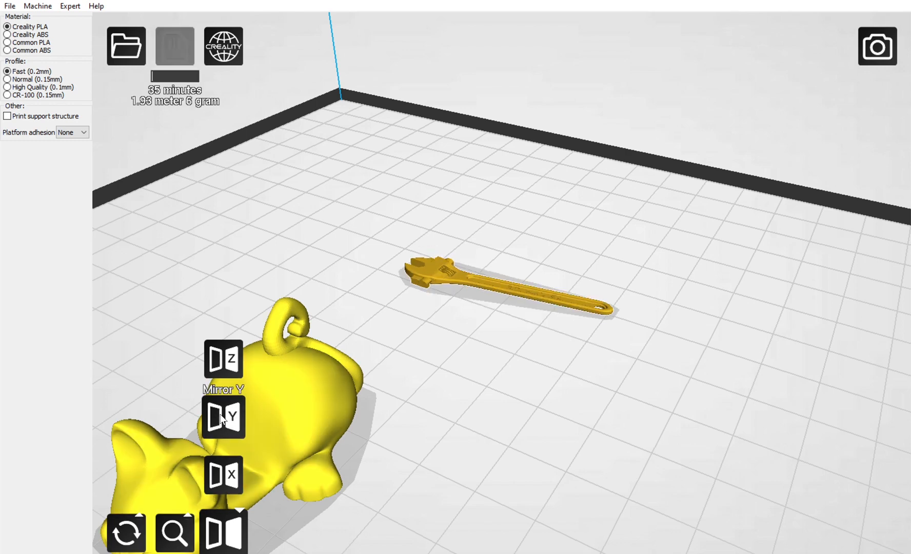
click(221, 417)
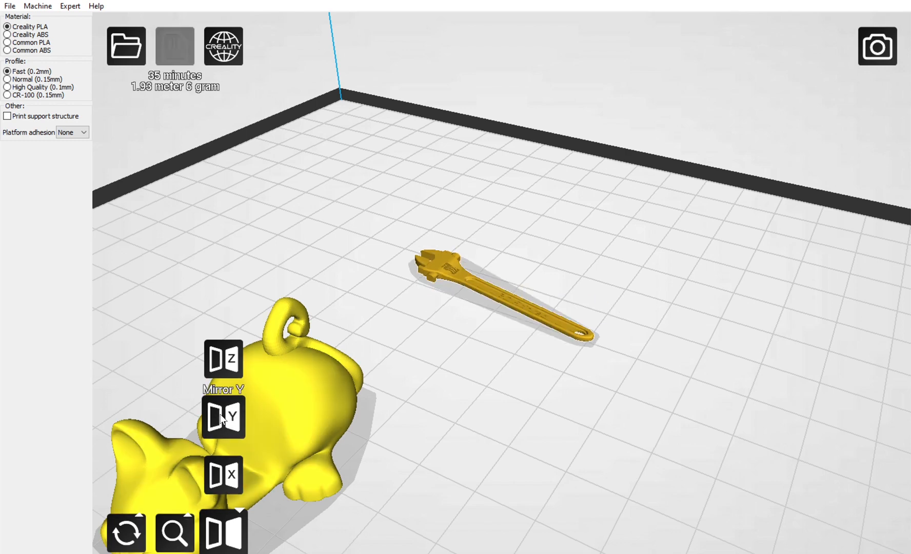
click(223, 340)
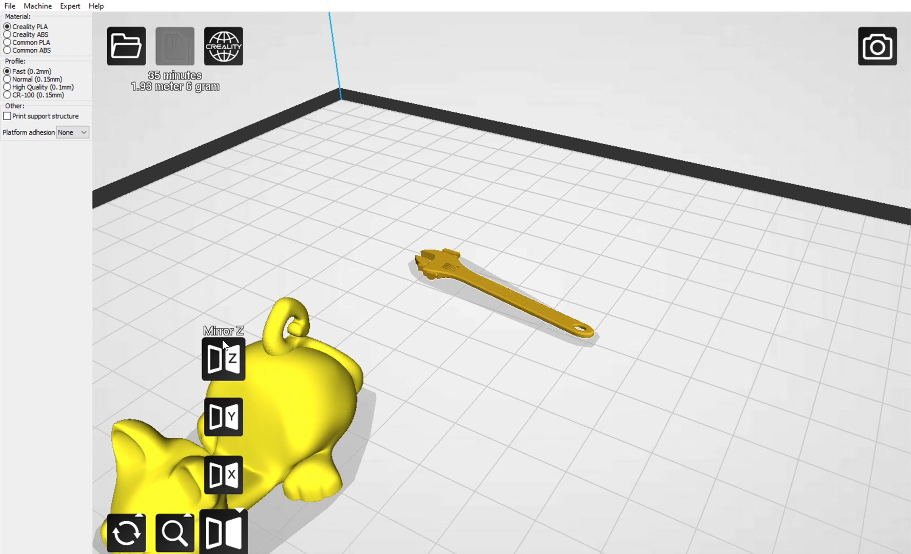
click(228, 464)
click(229, 464)
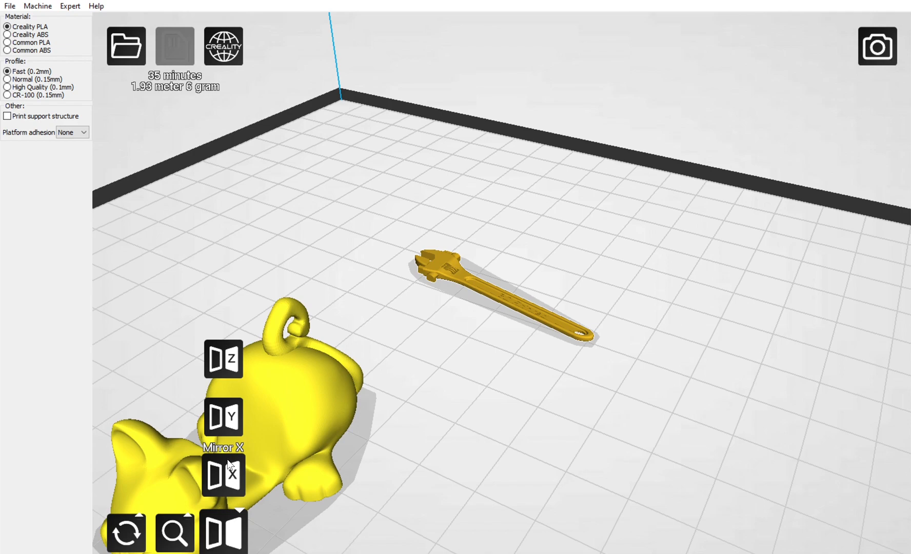
Reselect the wrench and set its X scale to 1 with uniform scaling locked.
right_drag(442, 326, 403, 326)
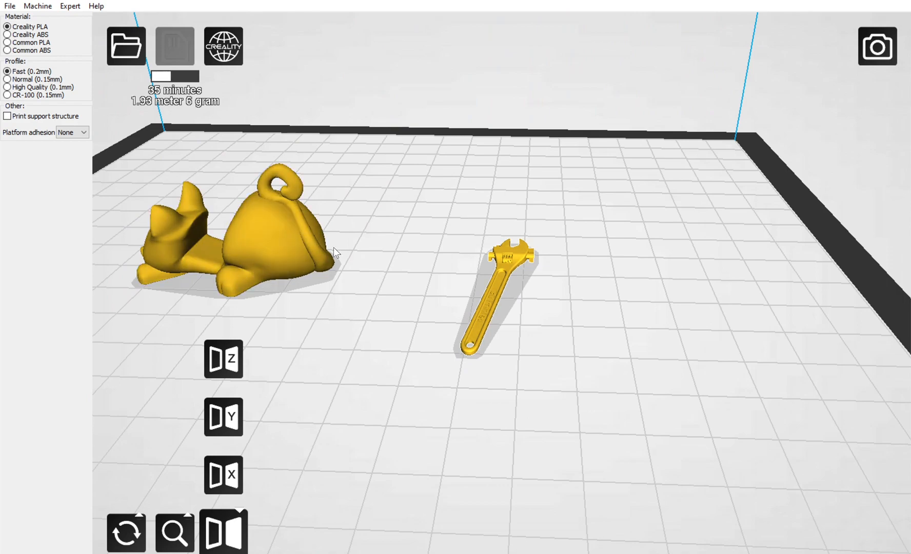
right_drag(392, 305, 429, 300)
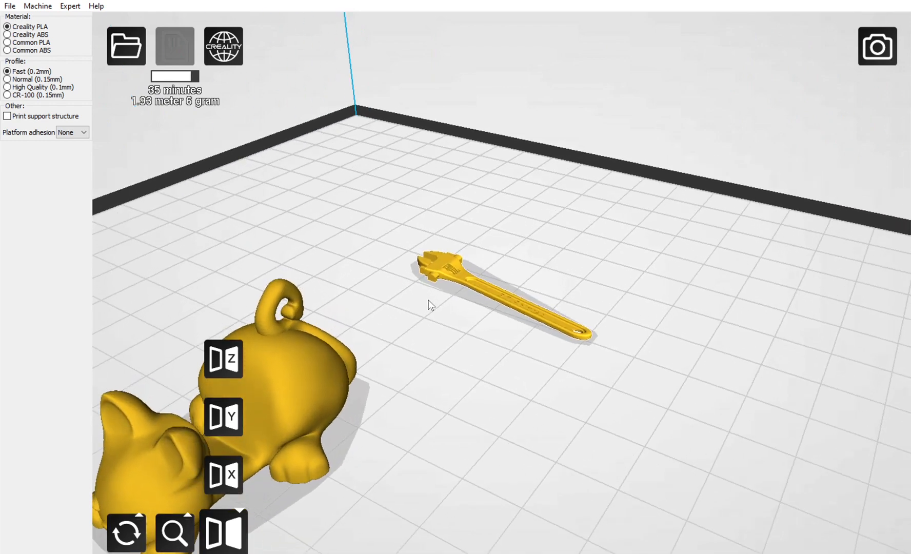
click(451, 265)
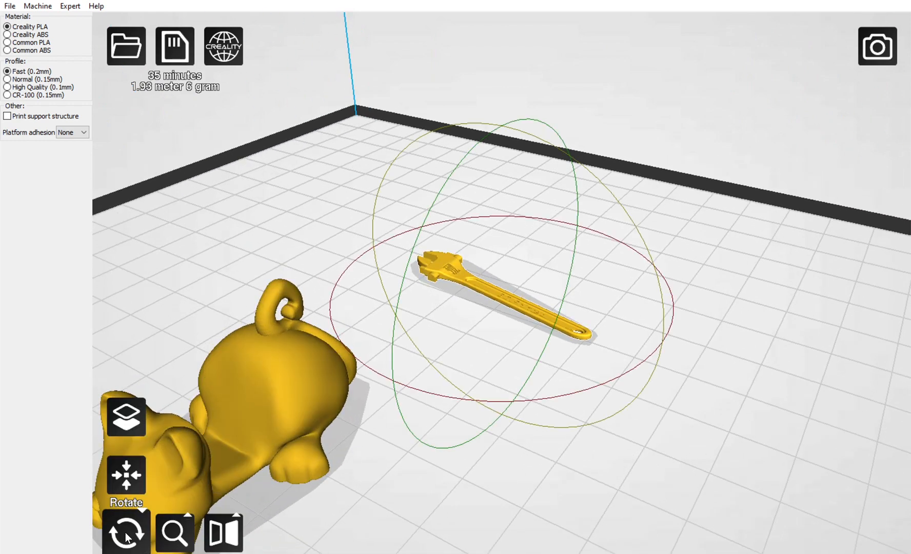
click(174, 532)
click(307, 402)
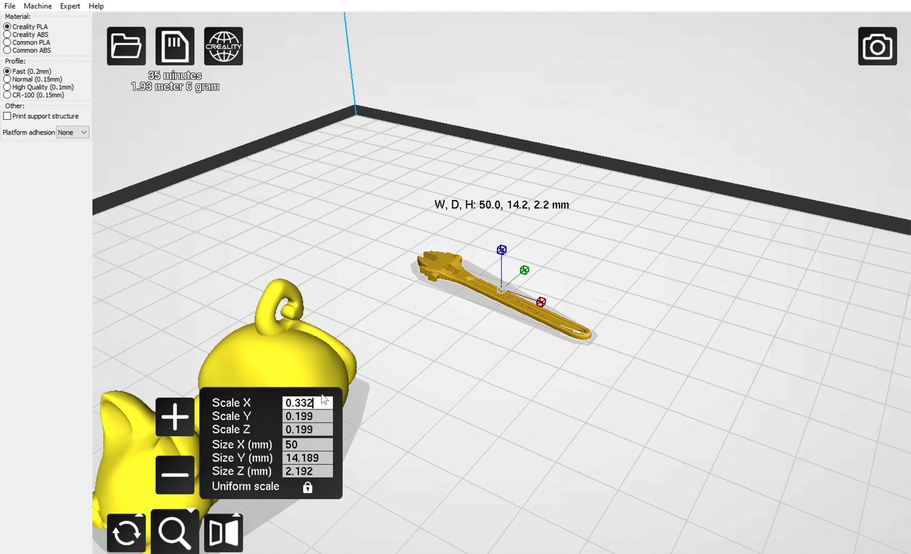
key(BackSpace)
key(BackSpace)
key(BackSpace)
key(BackSpace)
key(BackSpace)
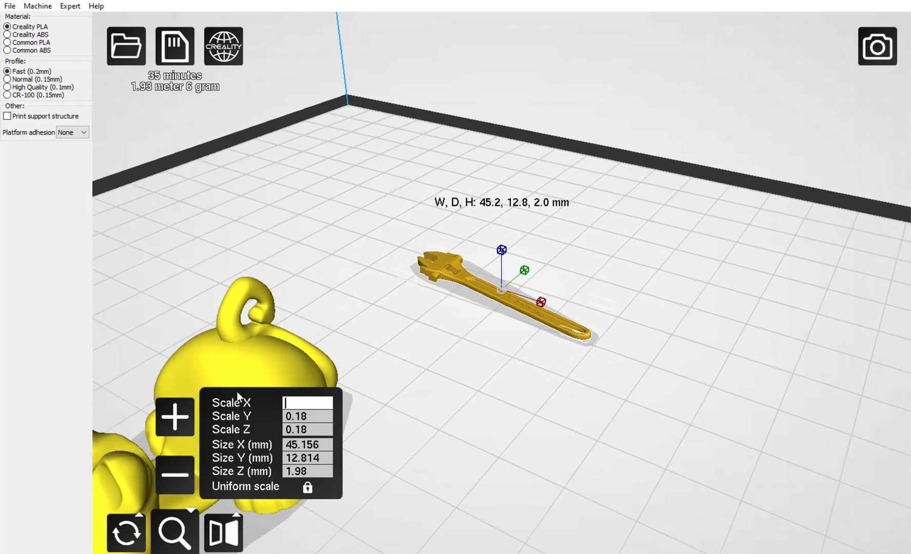
text(1)
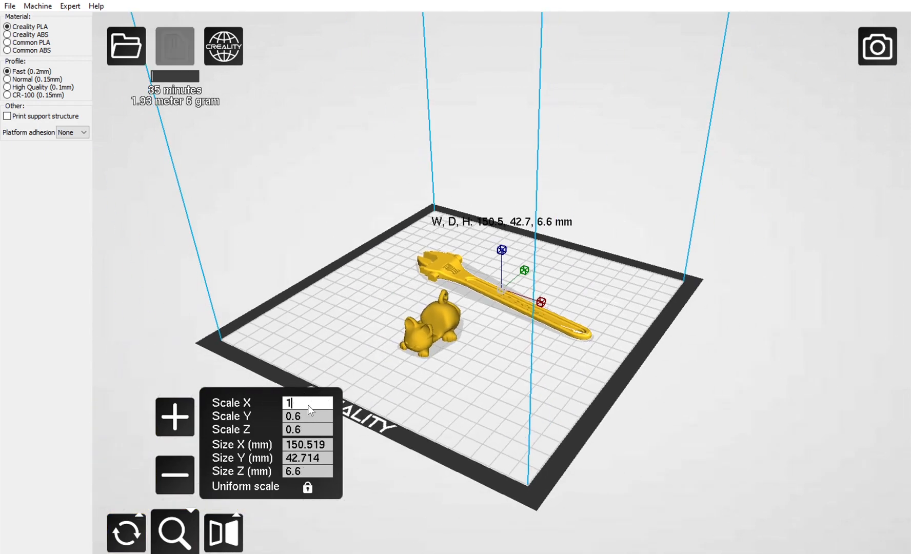
Set the wrench's Y scale to 1 with uniform scaling locked.
key(BackSpace)
key(BackSpace)
key(BackSpace)
text(1)
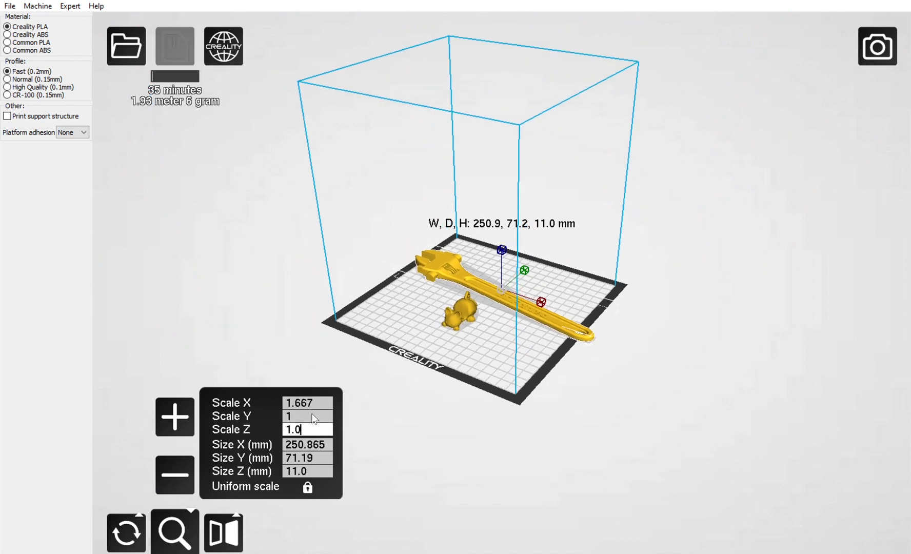
Unlock uniform scaling, reset the wrench's X scale to 1, and lock uniform scaling again.
click(315, 401)
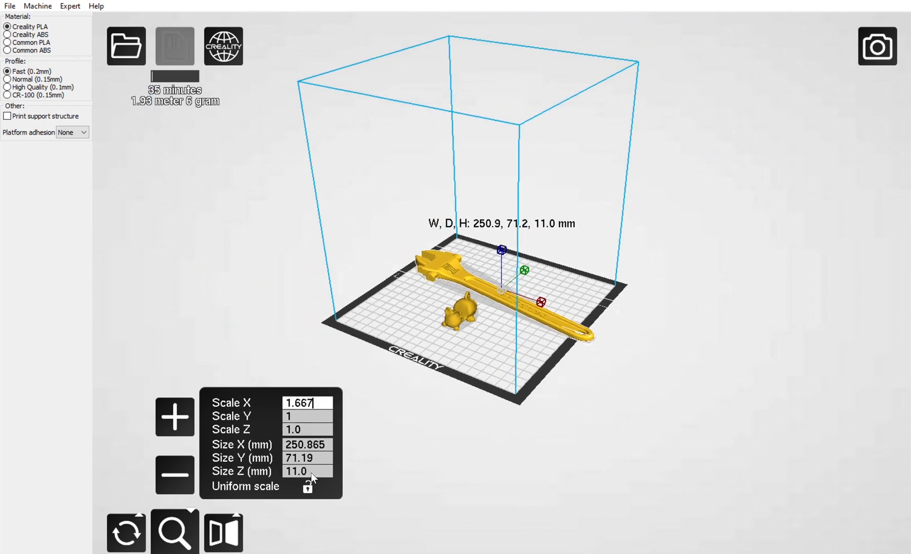
key(BackSpace)
key(BackSpace)
key(BackSpace)
key(BackSpace)
text(.)
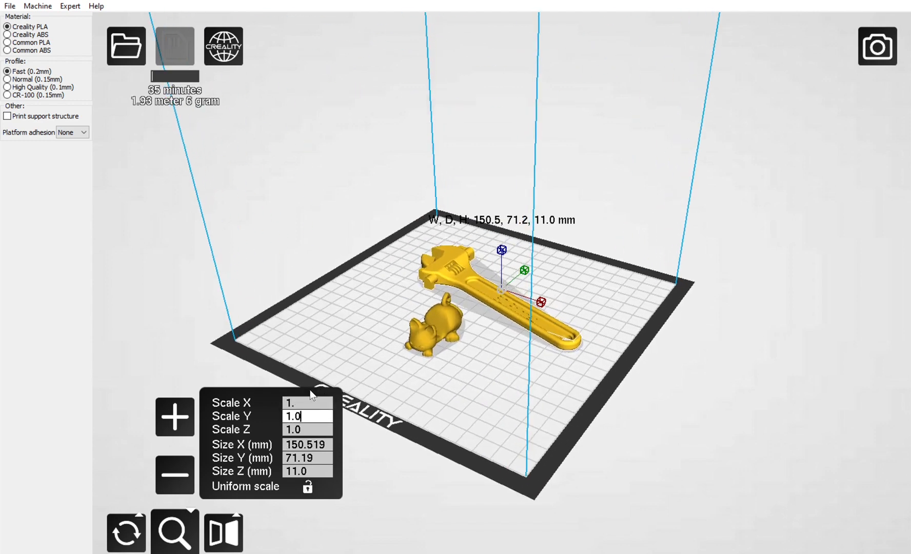
click(308, 404)
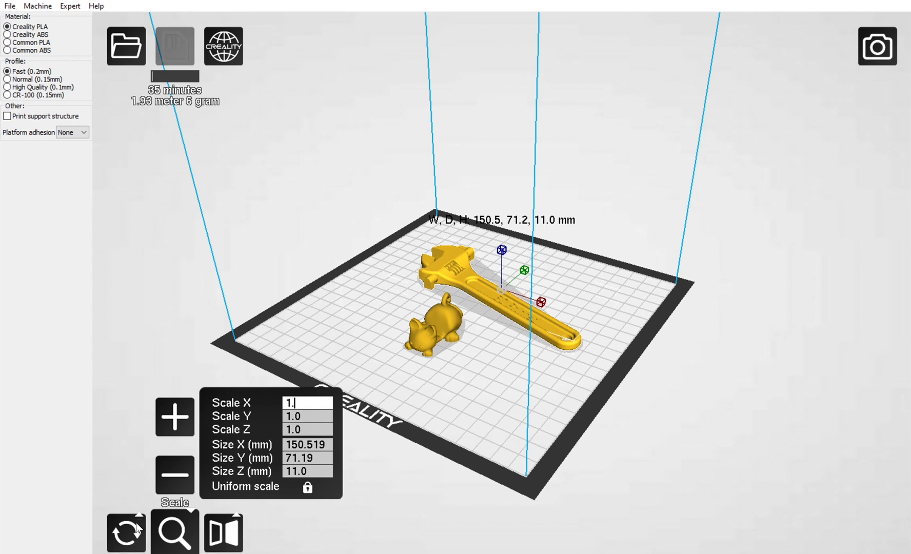
Rotate the wrench about its green axis ring so the jaw end tilts up off the build plate.
click(126, 532)
drag(521, 121, 580, 183)
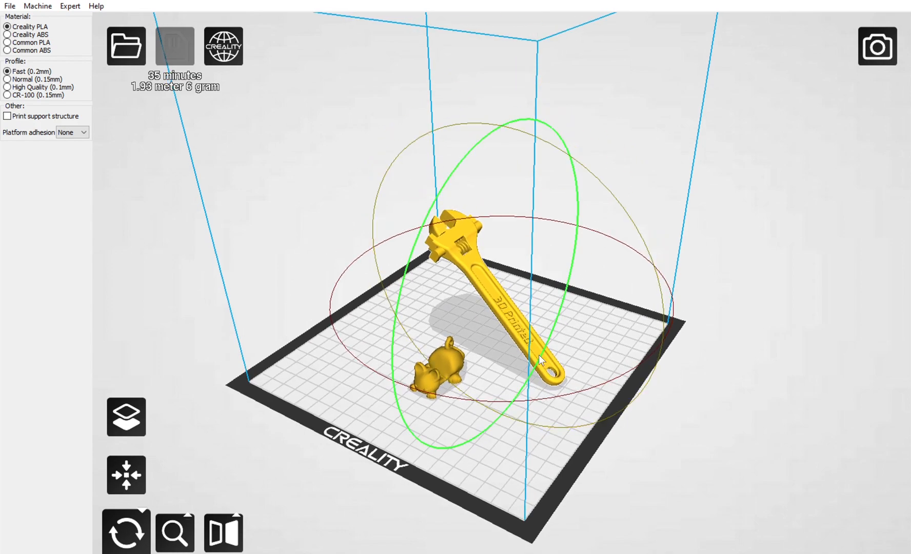
mouse_move(569, 328)
right_down()
mouse_move(589, 305)
mouse_move(586, 328)
right_up()
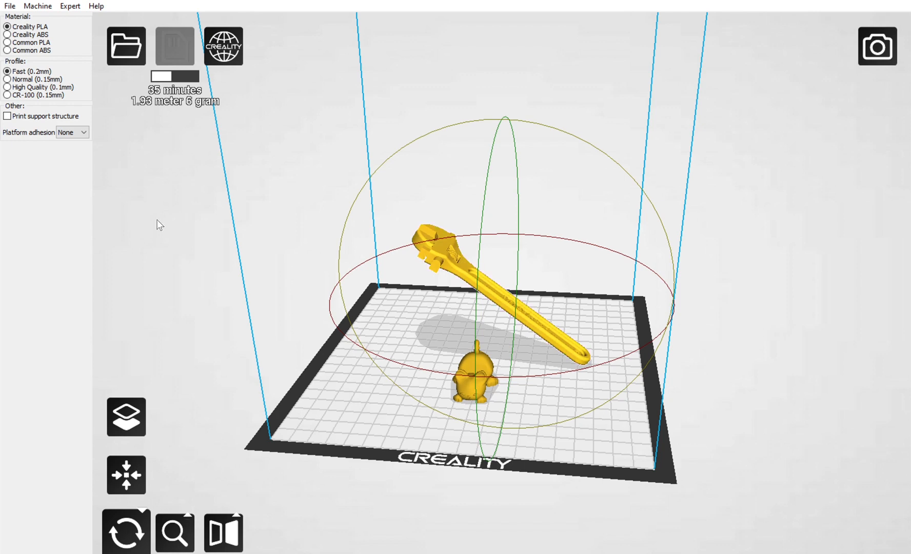
Enable printing of support structures and show the tilted wrench and the cat in Layers view.
click(8, 114)
right_drag(543, 334, 525, 312)
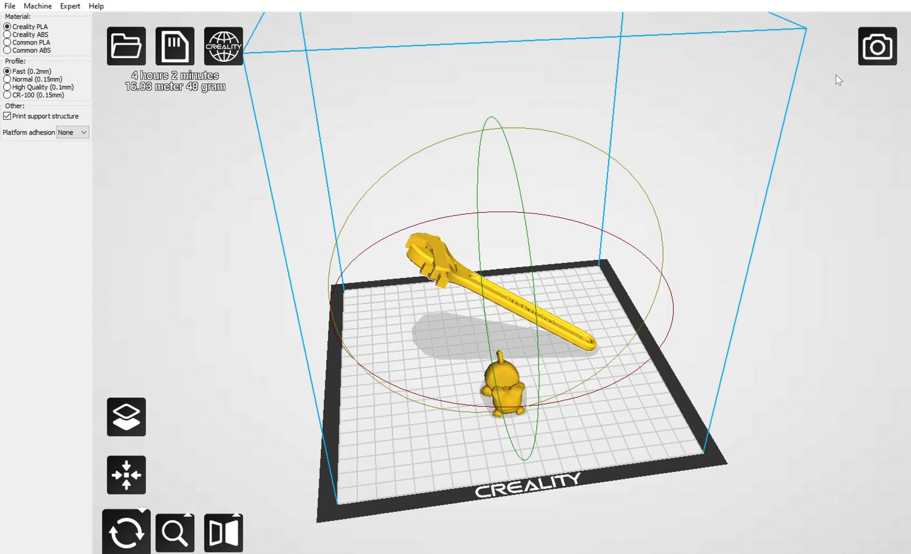
click(884, 36)
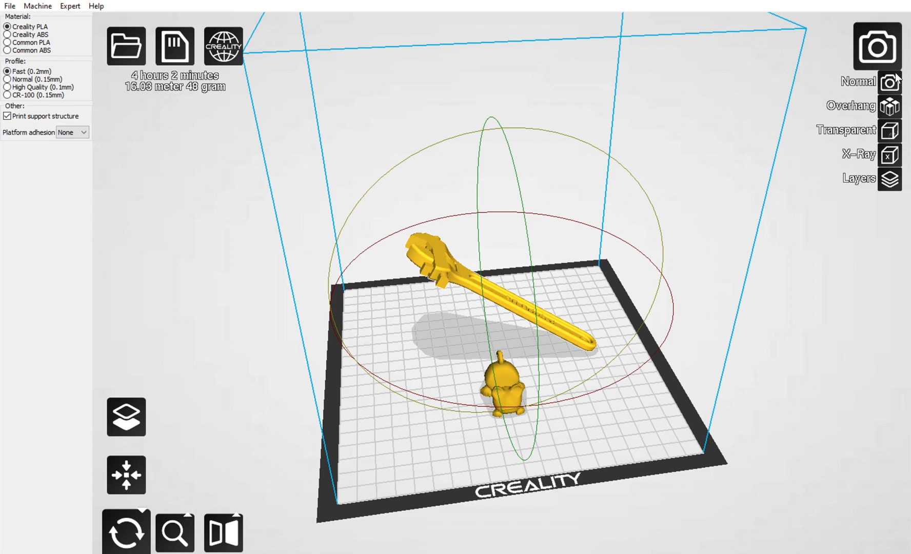
click(888, 171)
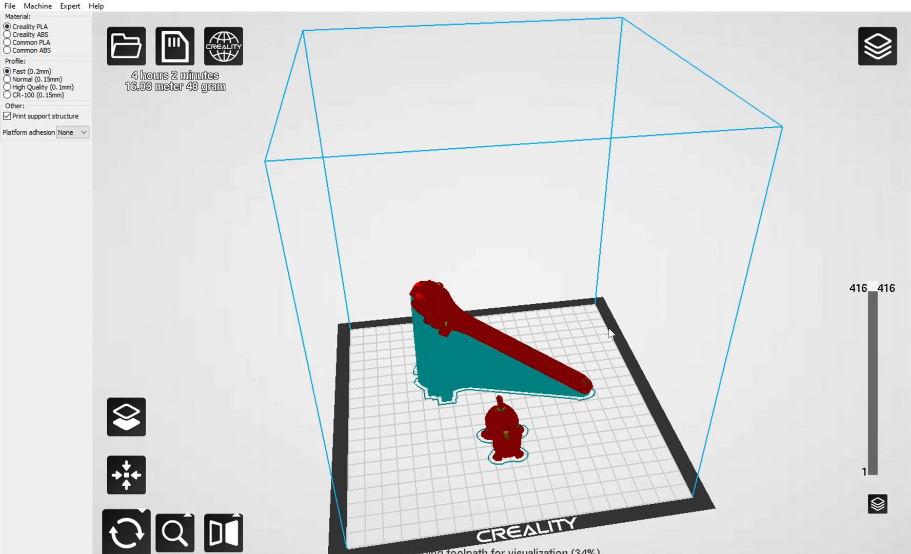
Inspect the wrench's supports by lowering the visible layer to 67 and to 284, restoring all 416 layers each time.
right_drag(609, 328, 580, 323)
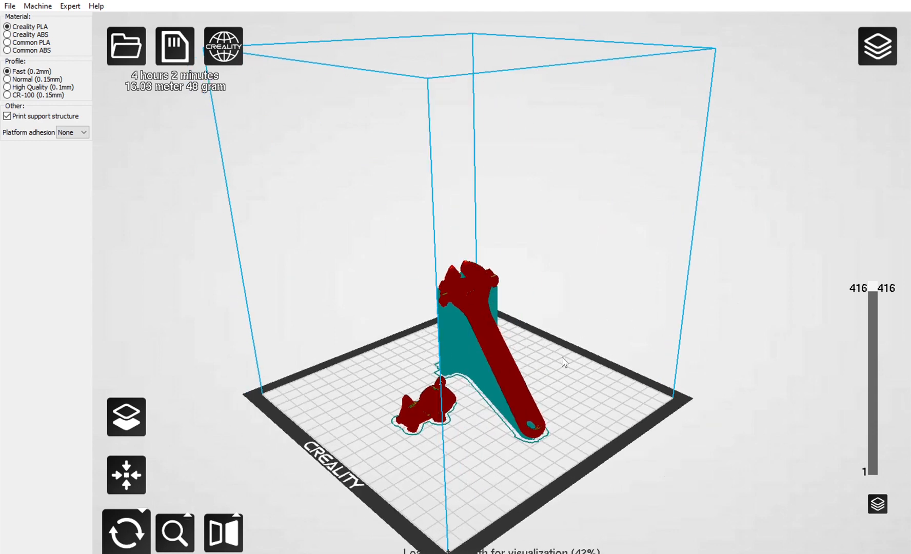
right_drag(561, 356, 600, 354)
drag(874, 285, 875, 428)
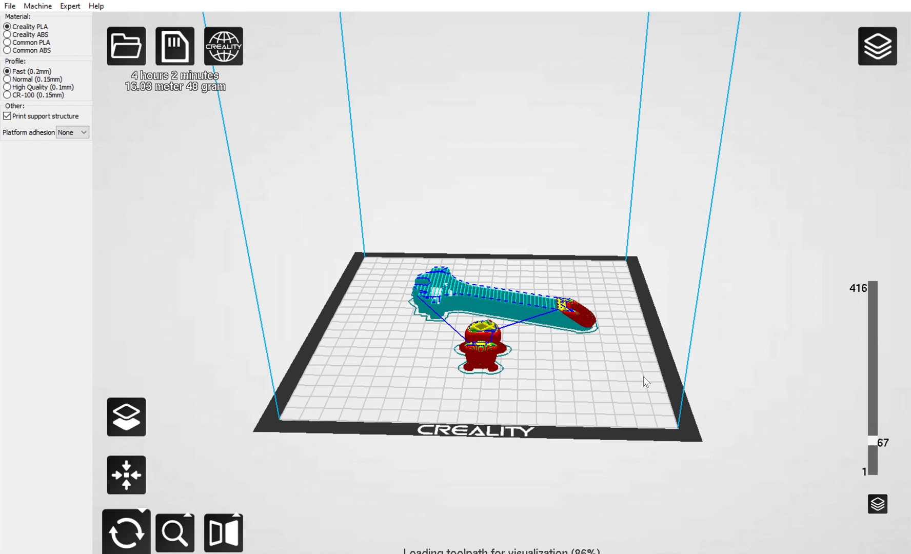
drag(872, 429, 878, 264)
right_drag(478, 338, 487, 361)
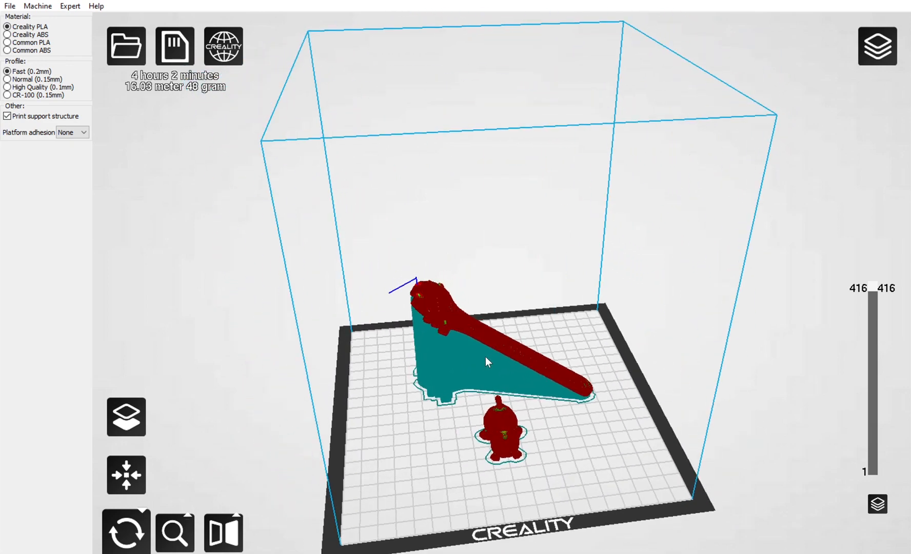
mouse_move(485, 357)
right_down()
mouse_move(548, 358)
mouse_move(547, 388)
mouse_move(538, 358)
mouse_move(496, 350)
mouse_move(464, 357)
mouse_move(469, 351)
right_up()
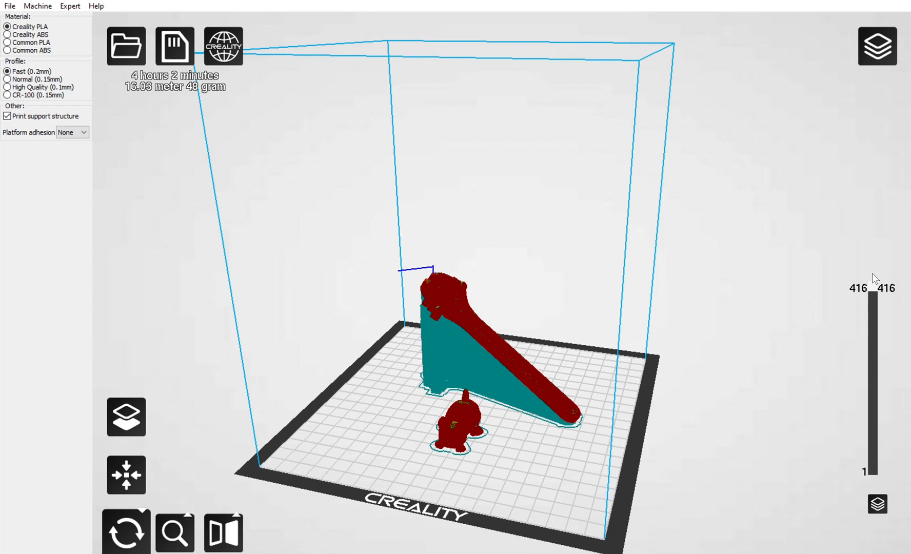
drag(873, 274, 877, 332)
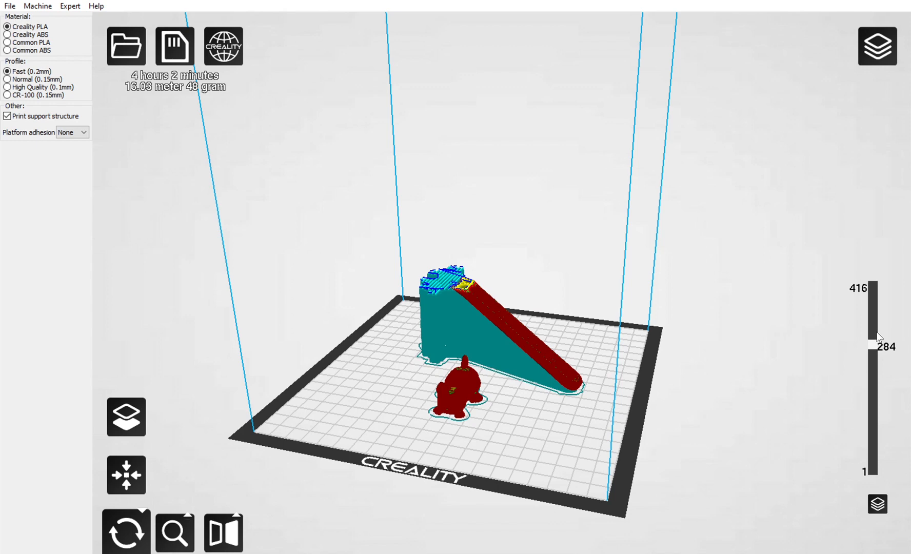
drag(877, 337, 865, 239)
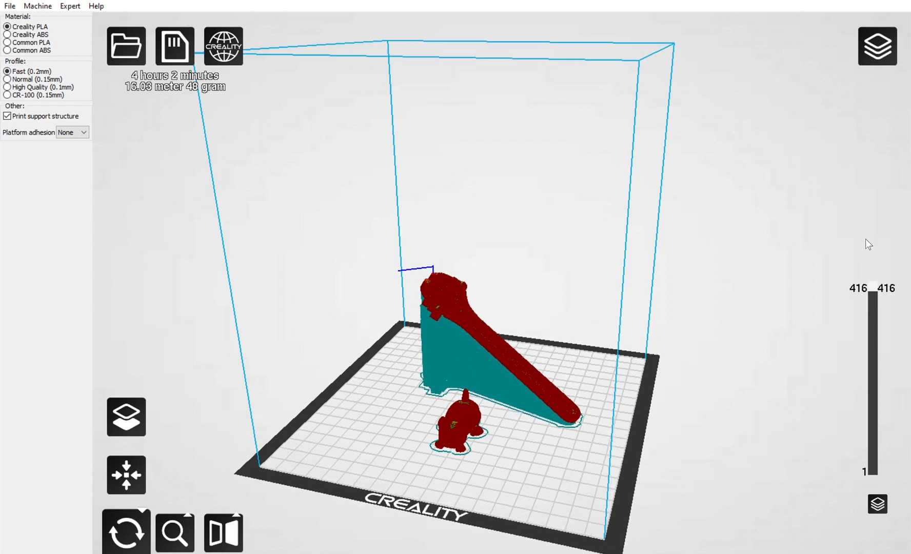
Compare the wrench in X-Ray, Transparent, Overhang and Layers view modes, finishing in Normal view.
click(878, 41)
click(890, 154)
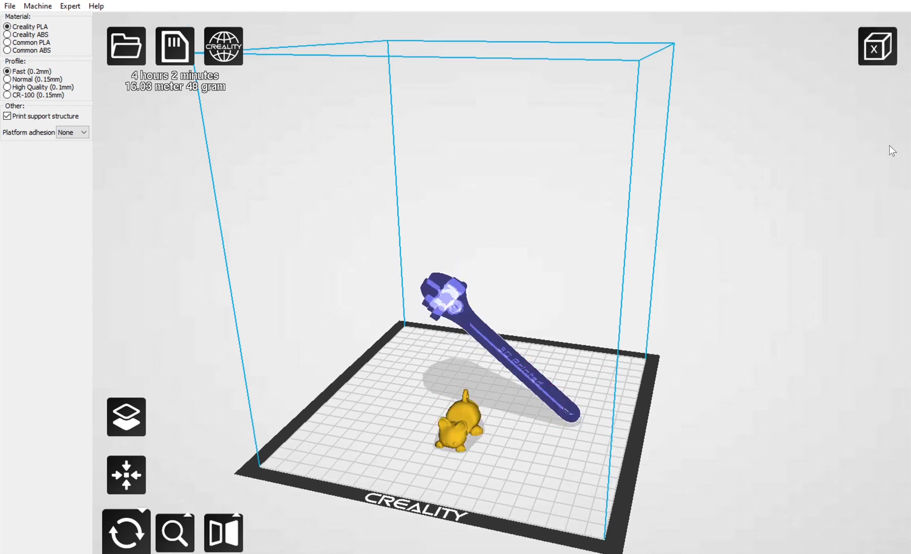
click(878, 47)
click(892, 126)
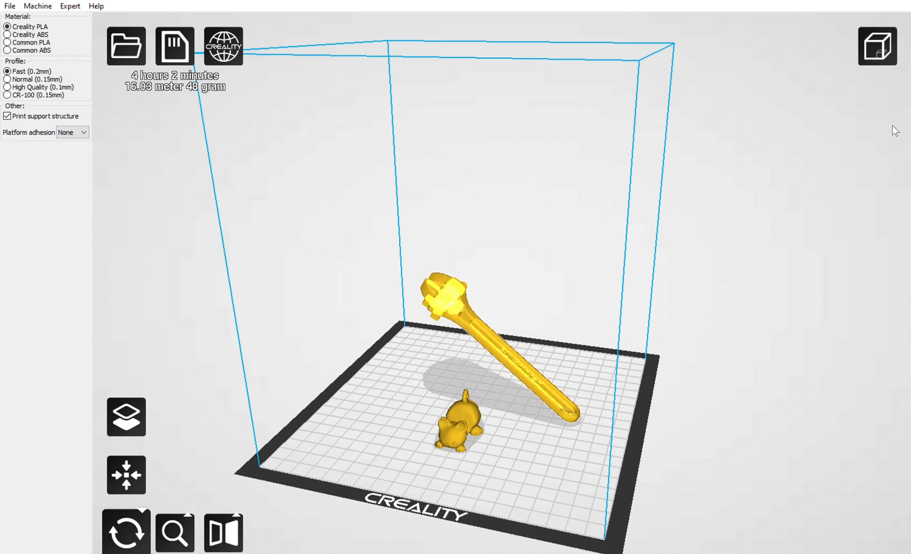
click(888, 55)
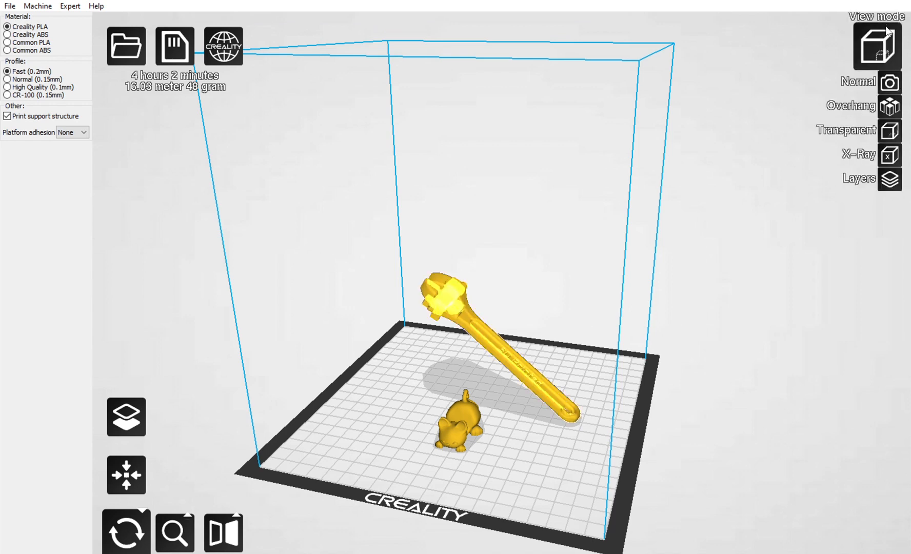
click(895, 97)
mouse_move(455, 288)
right_down()
mouse_move(478, 258)
mouse_move(515, 263)
mouse_move(452, 290)
right_up()
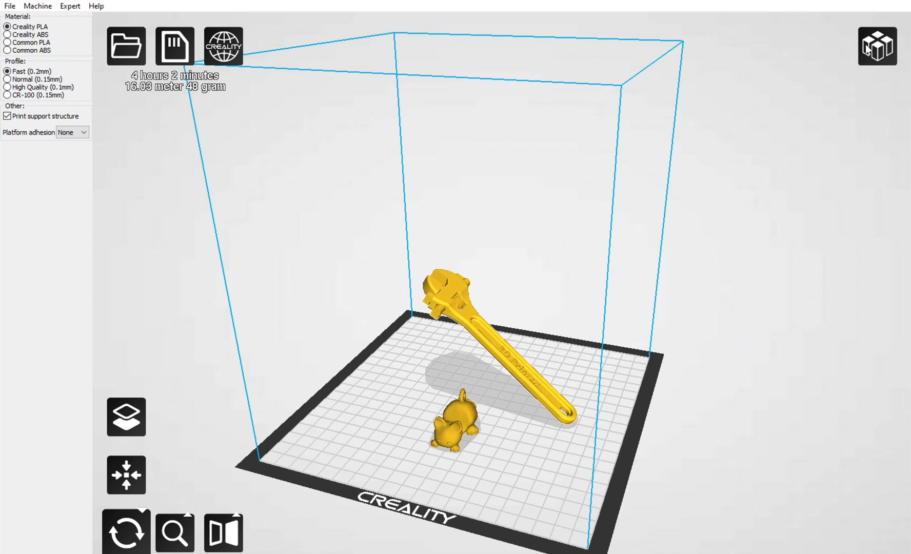
click(880, 36)
click(894, 175)
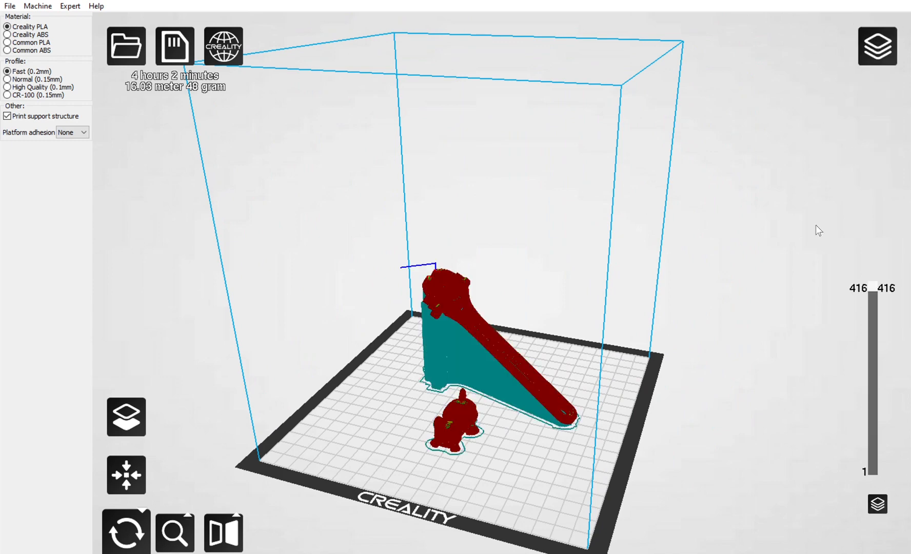
click(880, 42)
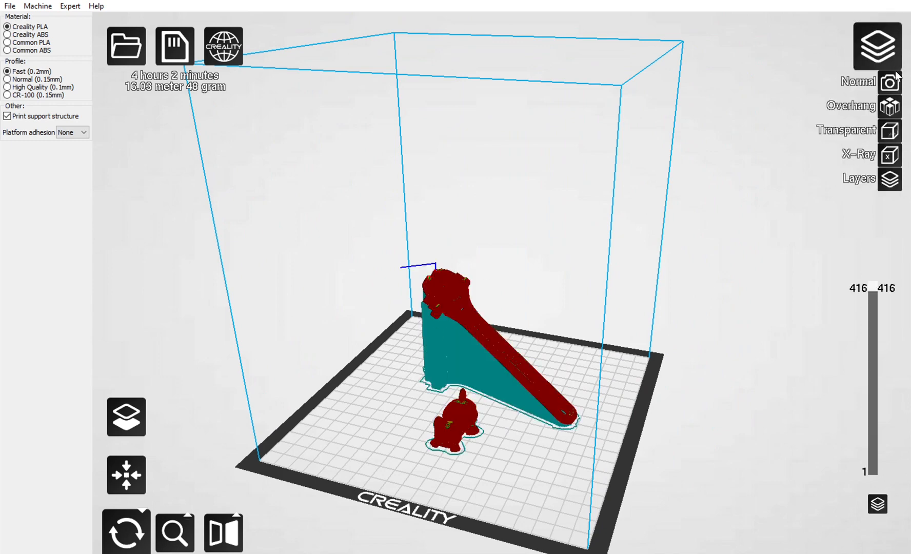
click(895, 77)
scroll(472, 307, up, 3)
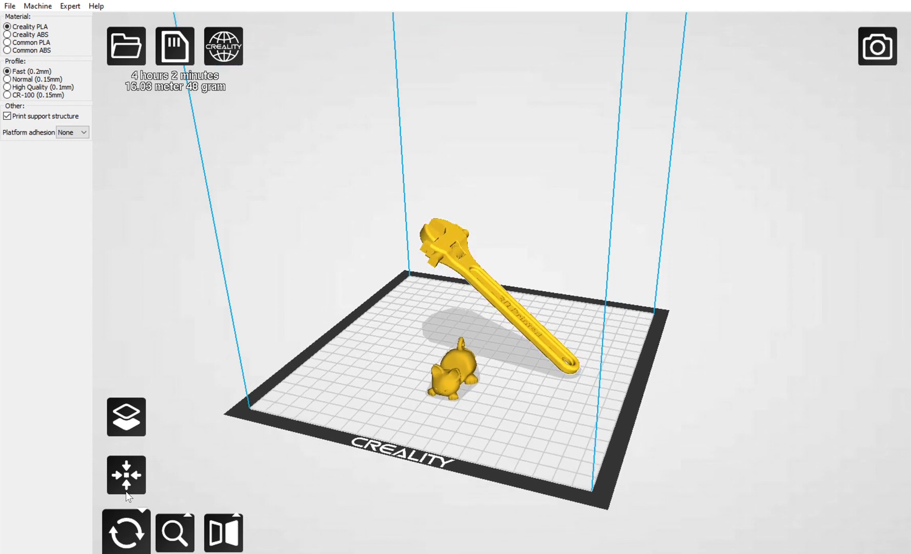
Reset the wrench's rotation so it lies flat on the build plate.
click(126, 468)
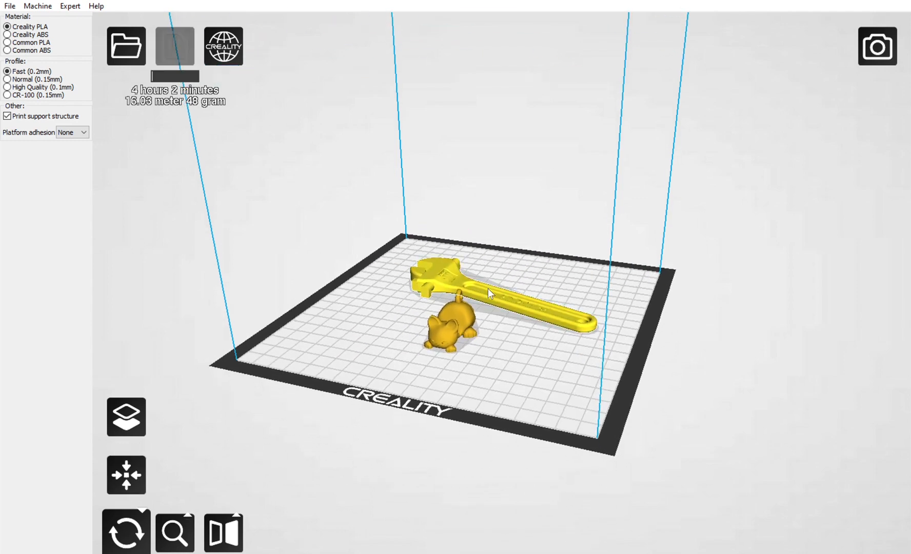
right_drag(489, 288, 492, 317)
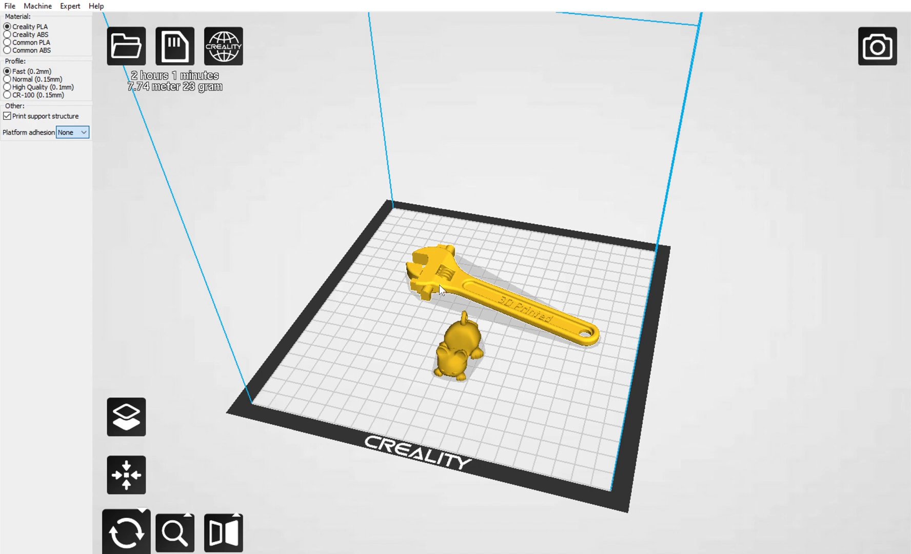
Set the platform adhesion to Brim and show the models in Layers view.
click(72, 140)
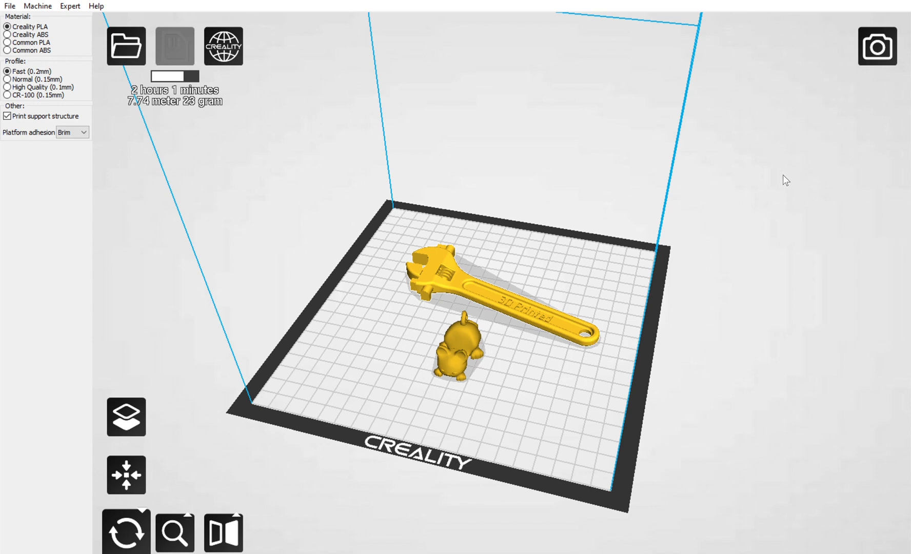
click(867, 58)
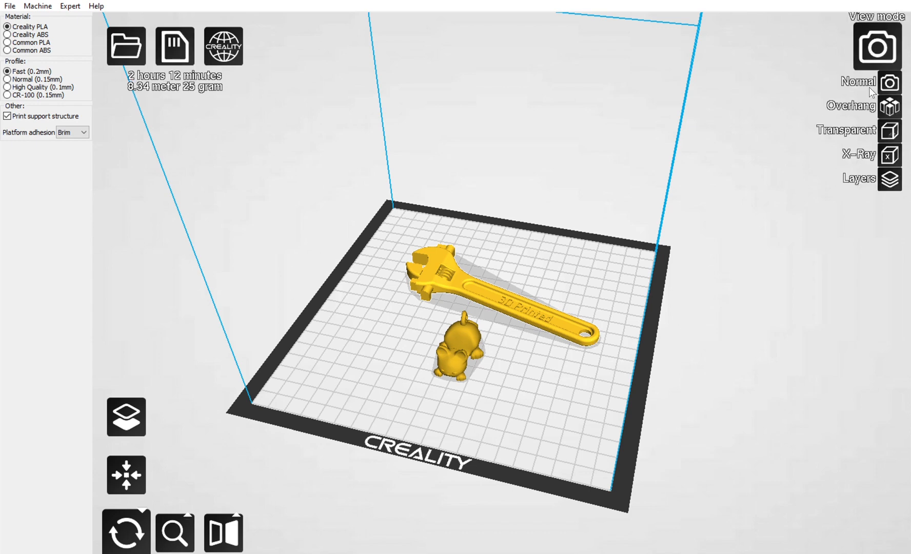
click(890, 178)
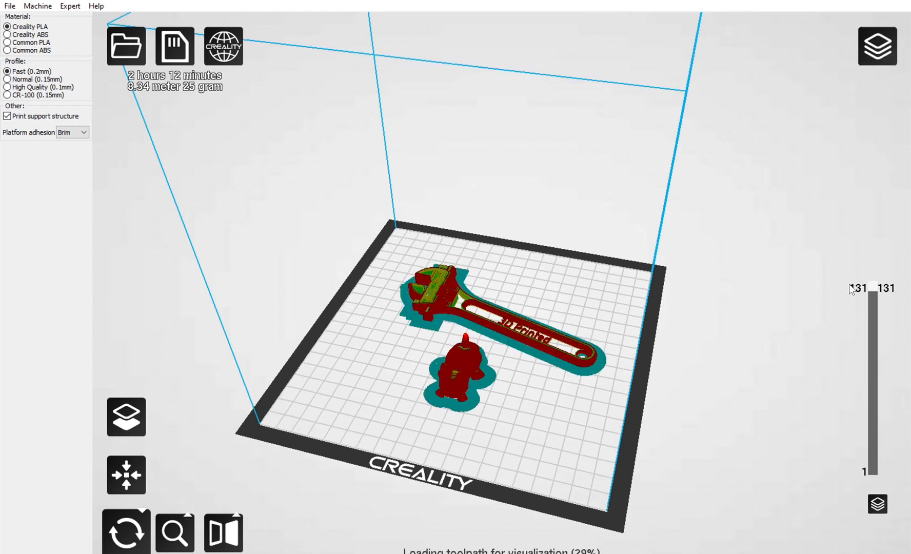
Lower the visible layer to 3 and examine the brim around the wrench and the cat up close.
drag(873, 288, 874, 445)
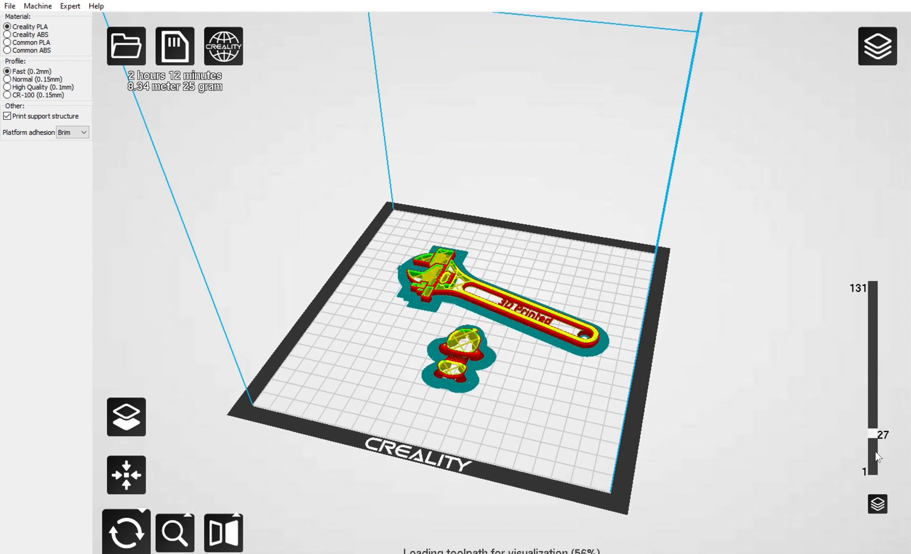
click(876, 452)
drag(873, 431, 873, 453)
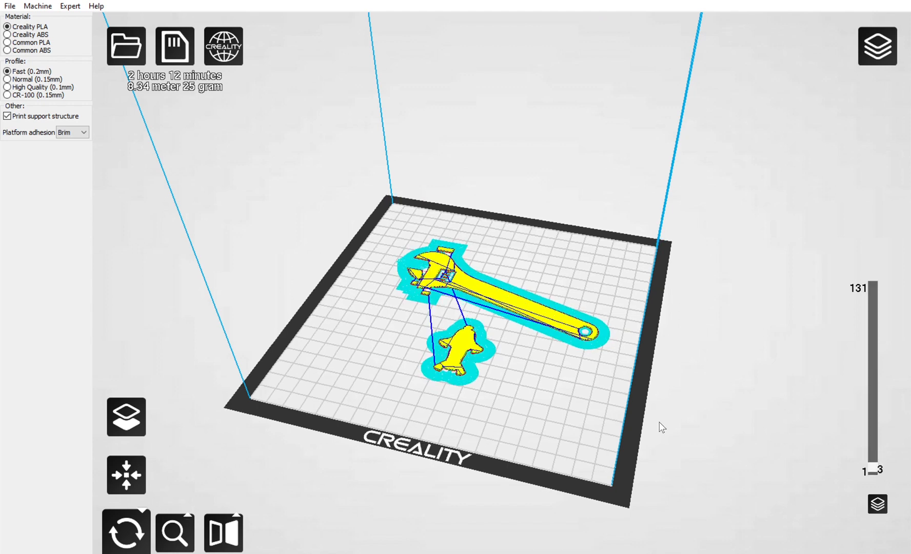
scroll(459, 367, up, 4)
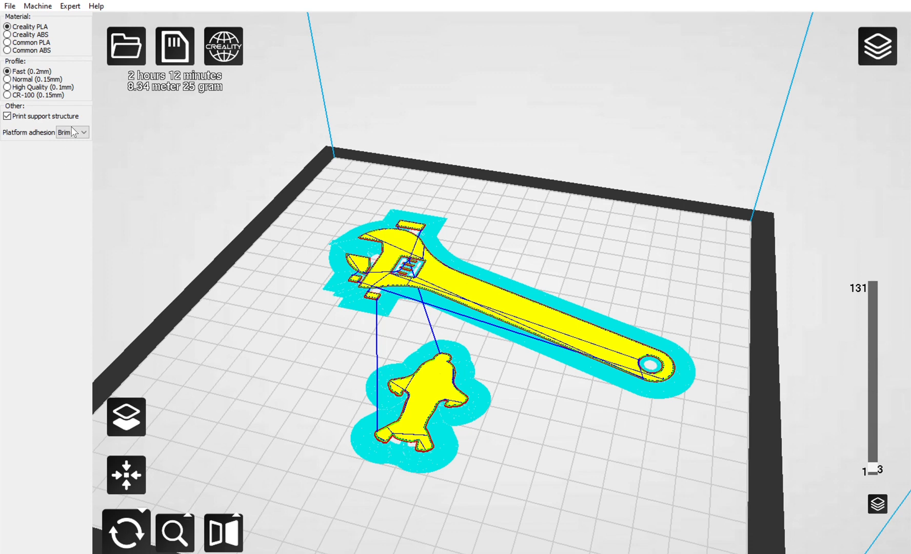
Set the platform adhesion to Raft and inspect the raft from layer 1 up to layer 11.
click(67, 147)
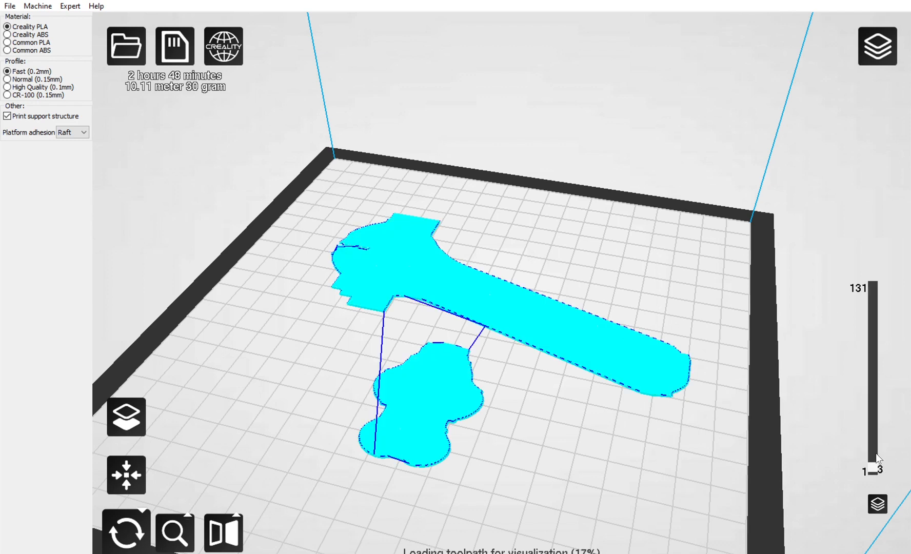
drag(876, 452, 877, 469)
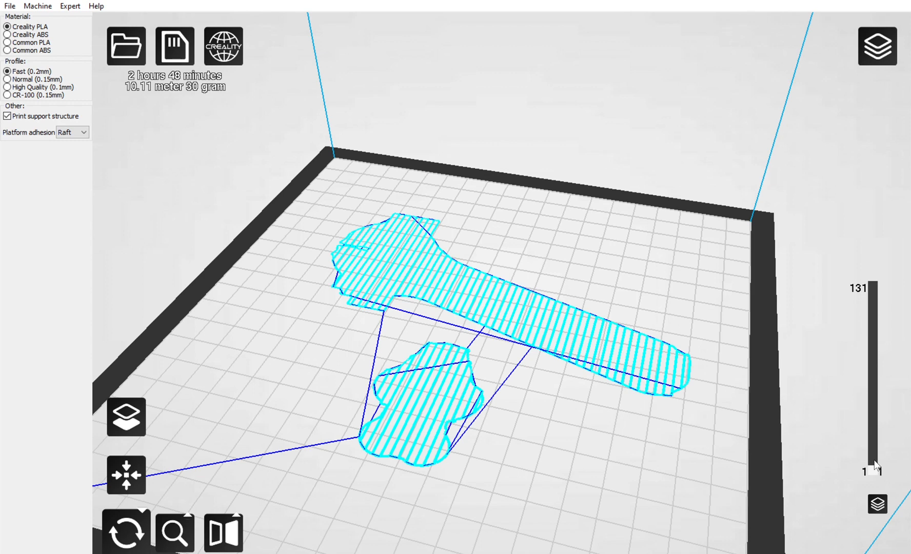
drag(875, 466, 875, 442)
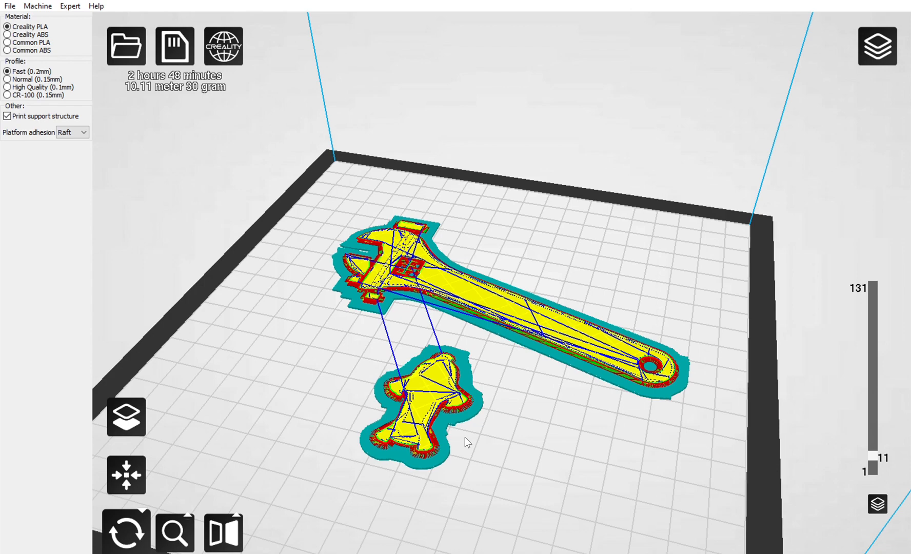
Return the preview to Normal view with all layers restored and start saving the toolpath to SD.
drag(878, 449, 885, 264)
click(891, 62)
click(891, 81)
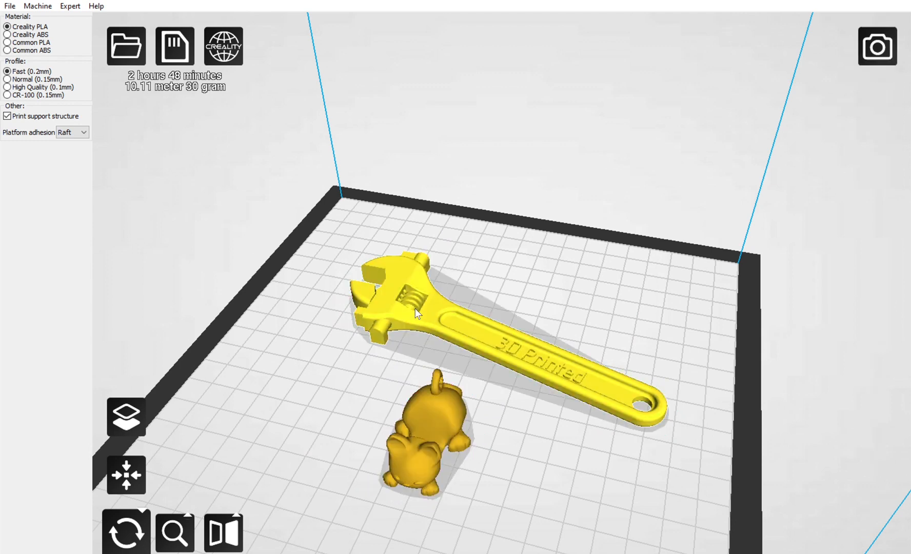
click(176, 45)
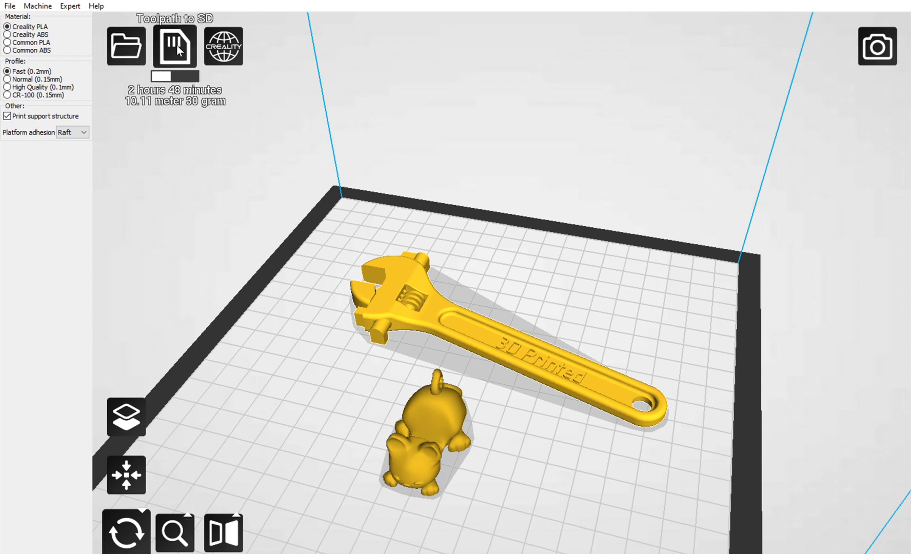